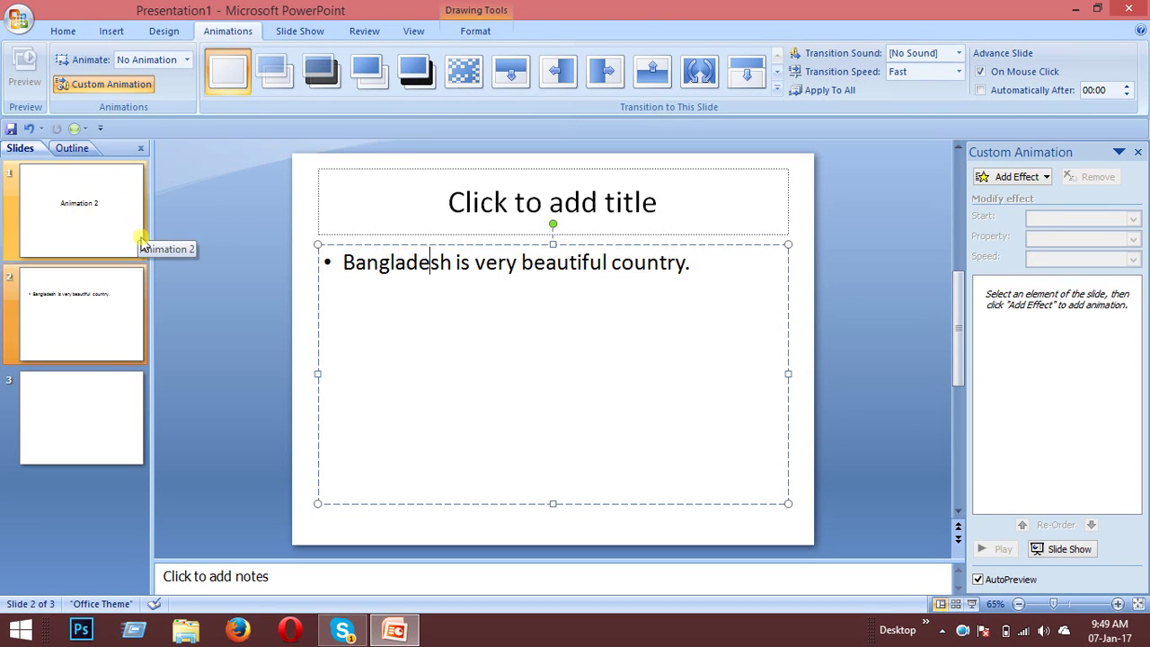
# - Open the complete list of emphasis effects for the "Bangladesh is very beautiful country." text on slide 2
pyautogui.click(93, 215)
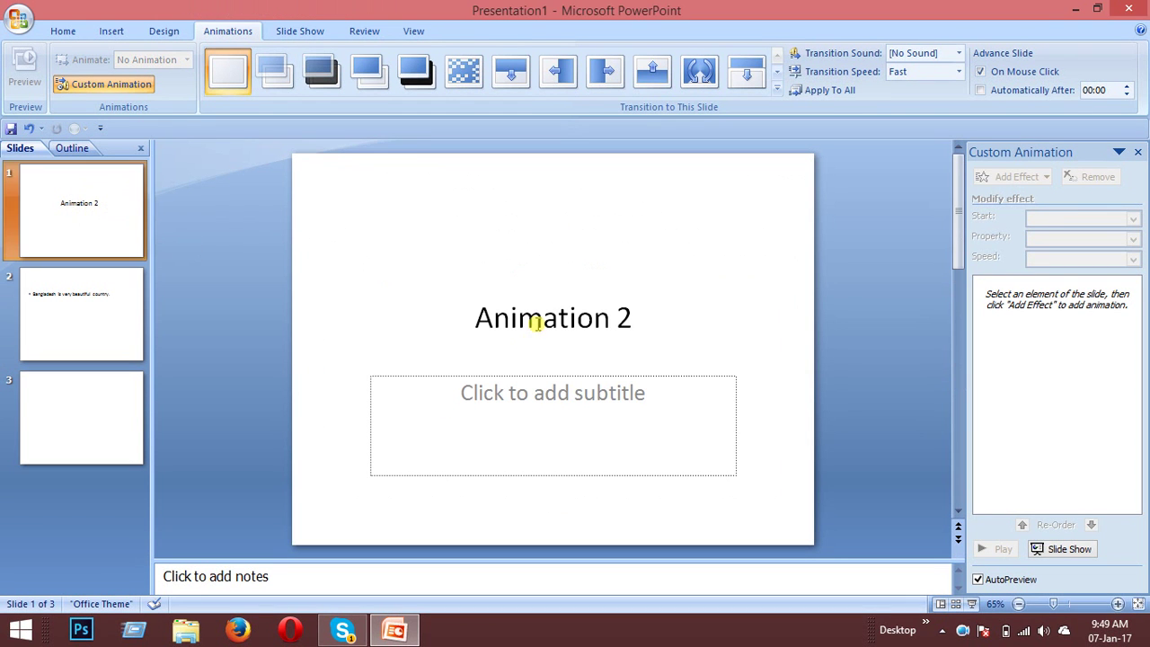
pyautogui.click(537, 325)
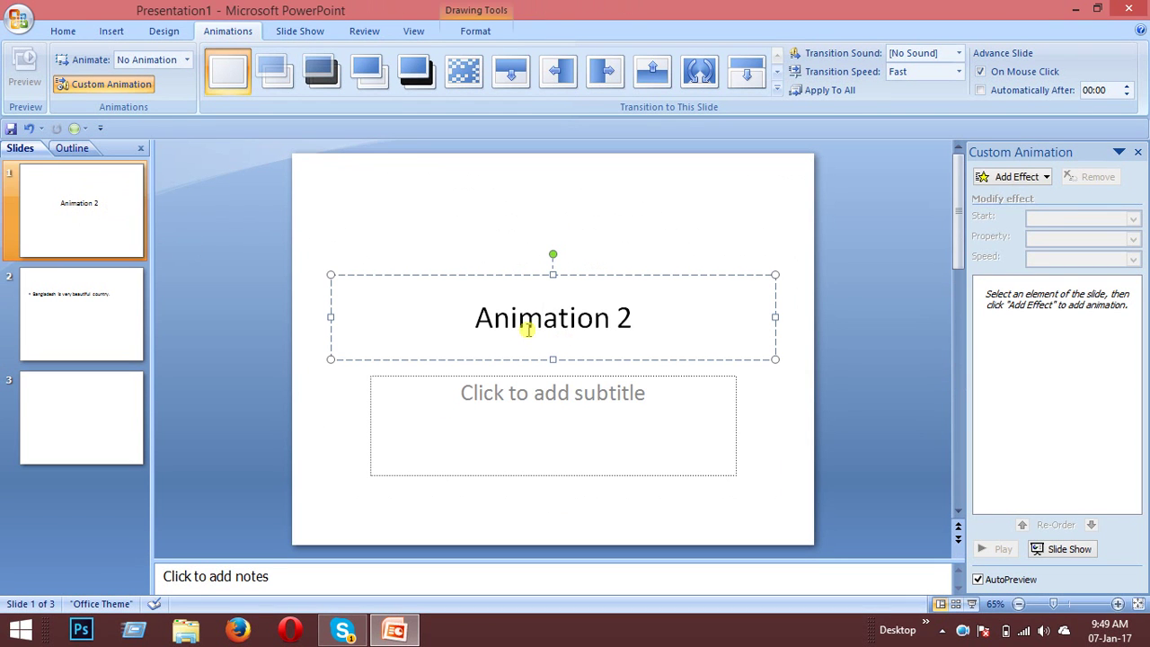
pyautogui.click(60, 308)
pyautogui.click(432, 264)
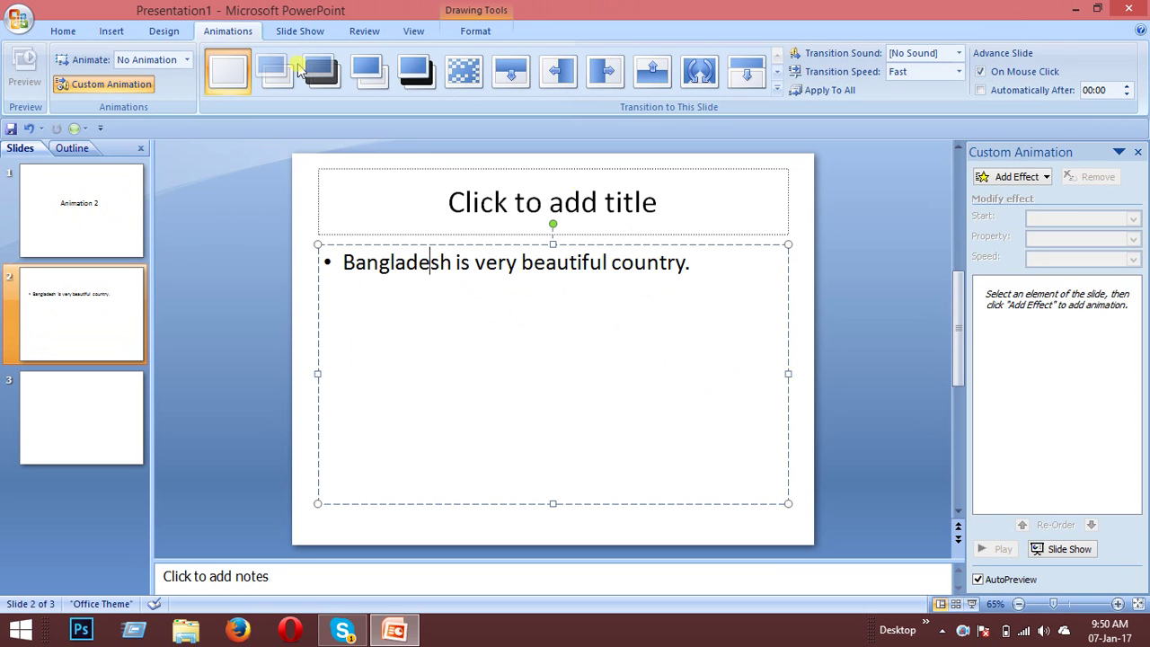
pyautogui.click(94, 85)
pyautogui.click(94, 87)
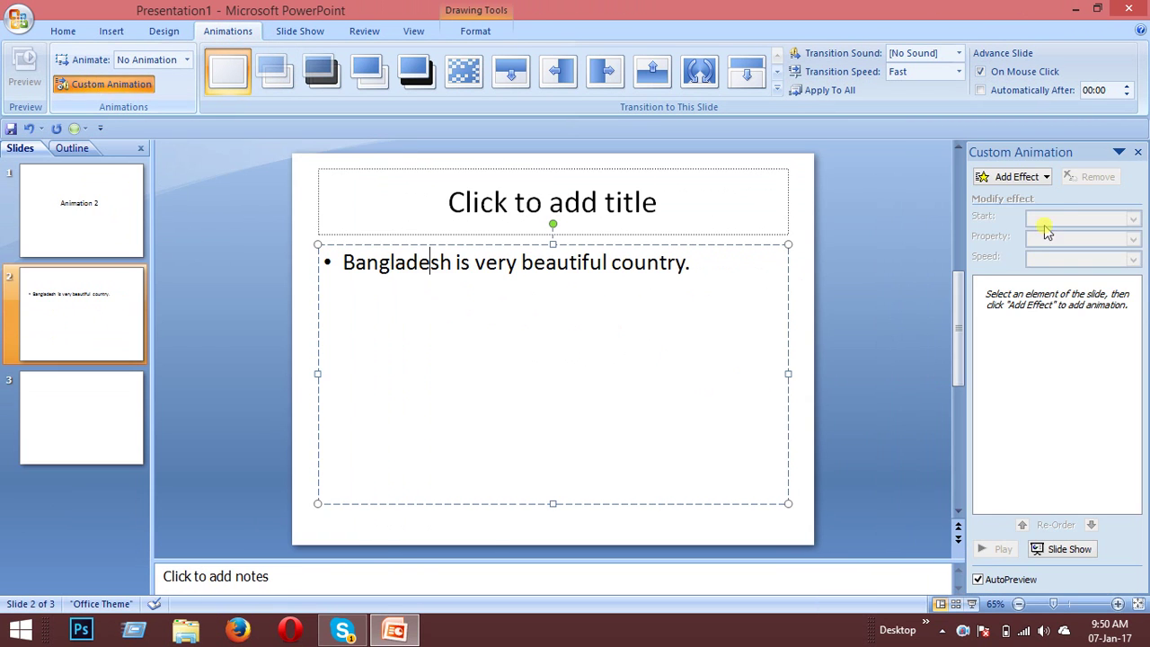
pyautogui.click(1022, 177)
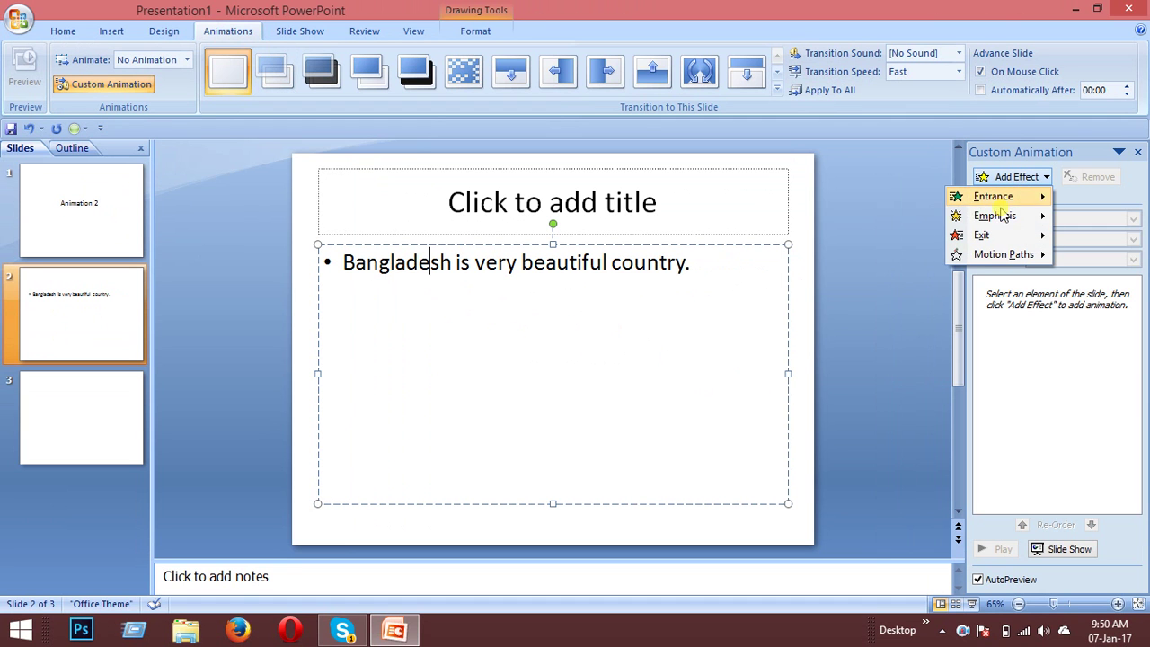
pyautogui.moveTo(989, 201)
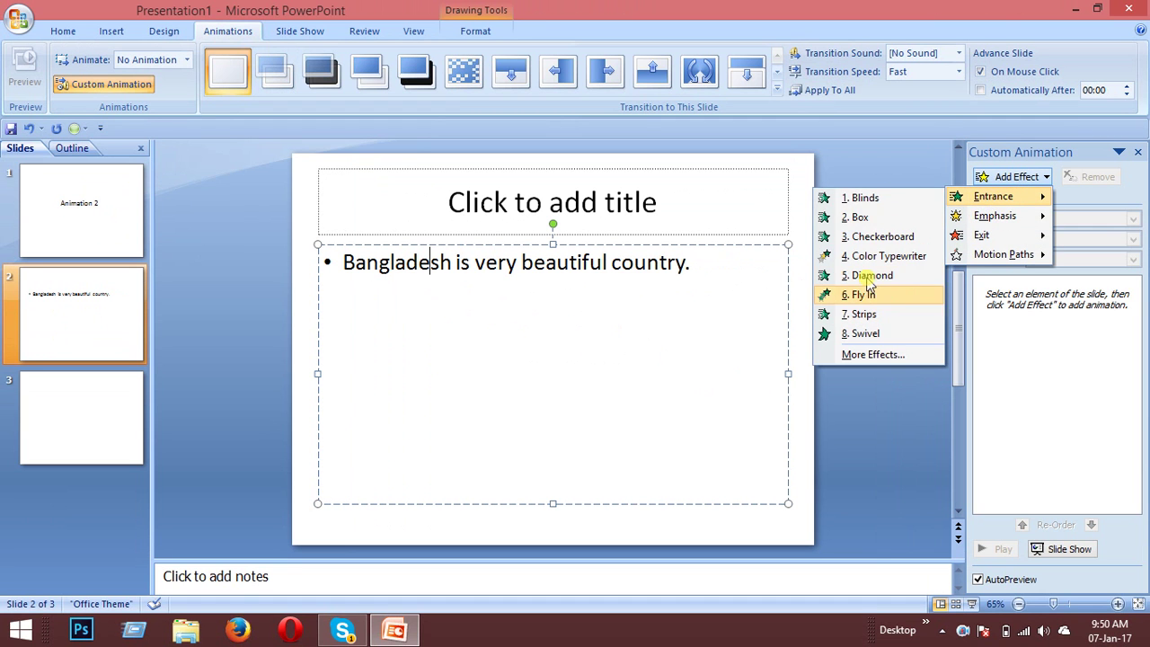
pyautogui.moveTo(1011, 225)
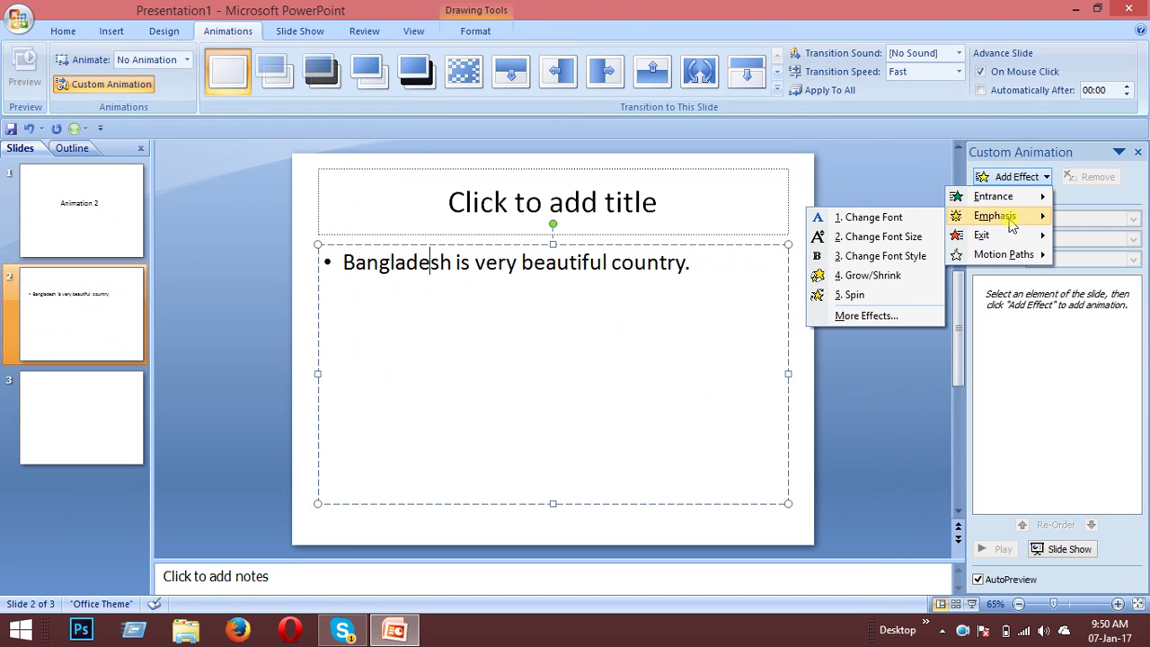
pyautogui.click(871, 317)
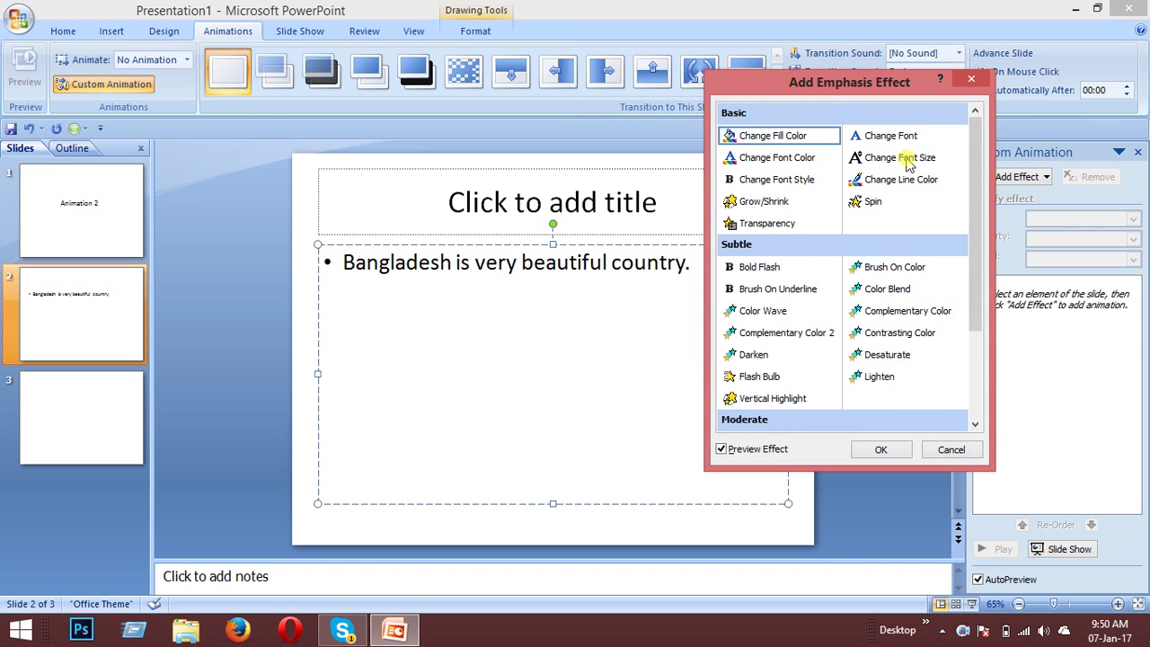
pyautogui.moveTo(859, 101)
pyautogui.mouseDown()
pyautogui.moveTo(639, 221)
pyautogui.moveTo(868, 90)
pyautogui.moveTo(861, 102)
pyautogui.mouseUp()
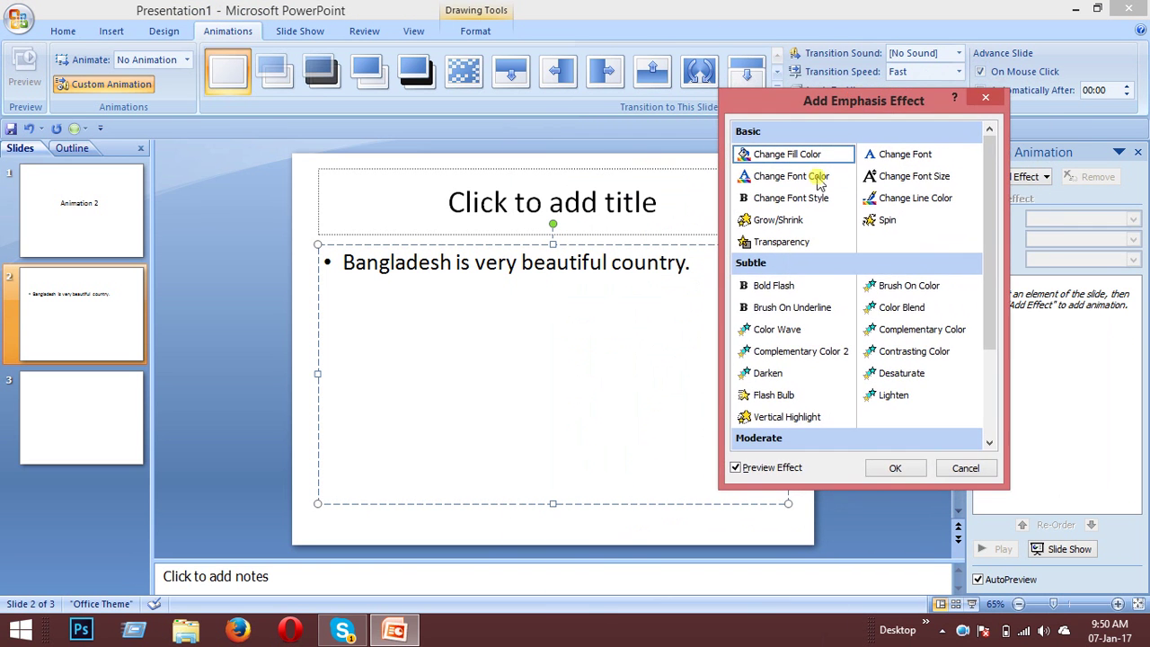
# - Preview the emphasis effects Grow/Shrink, Transparency, Bold Flash, Brush On Underline, Color Wave, Complementary Color 2 and Darken on the slide text
pyautogui.click(778, 222)
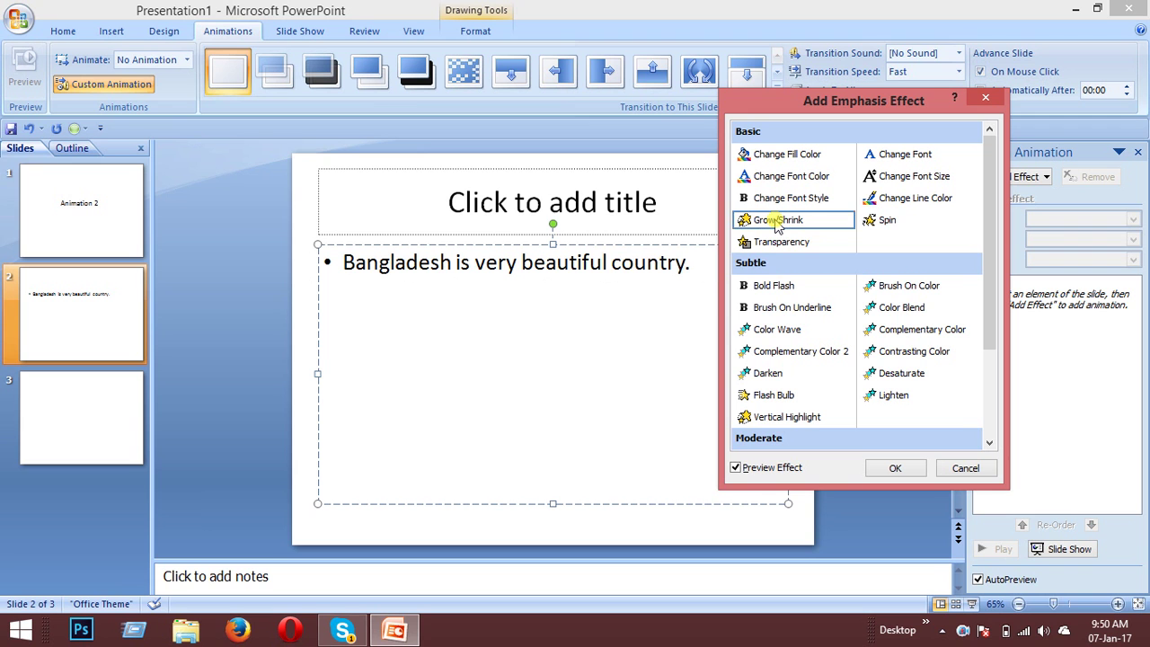
pyautogui.press('Down')
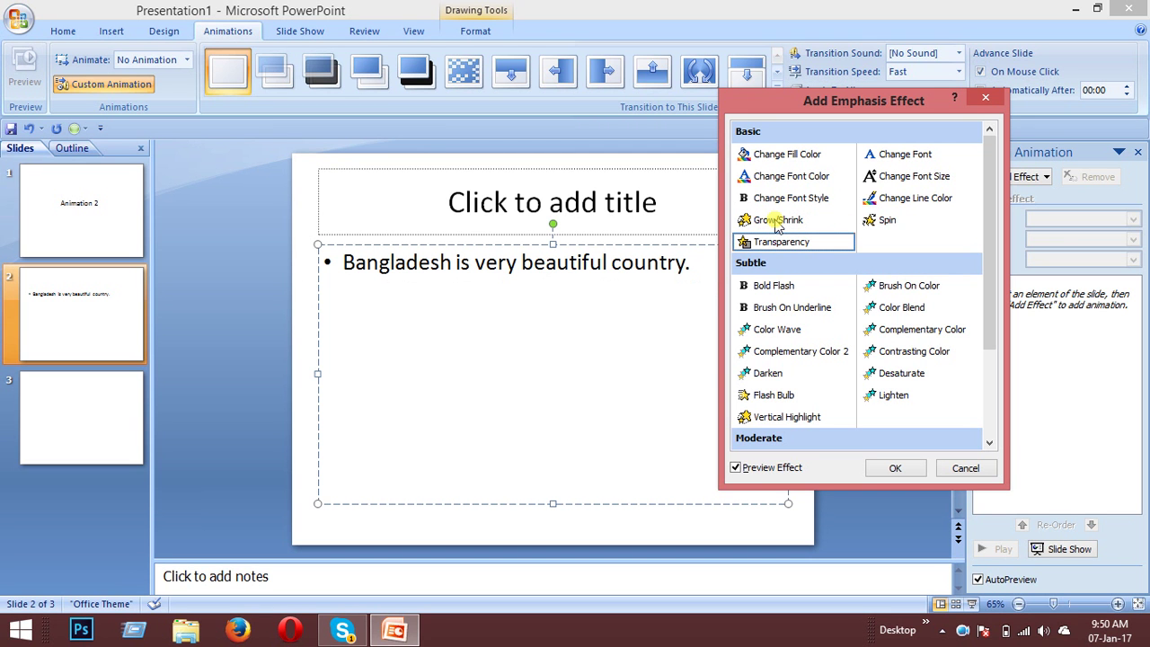
pyautogui.press('Down')
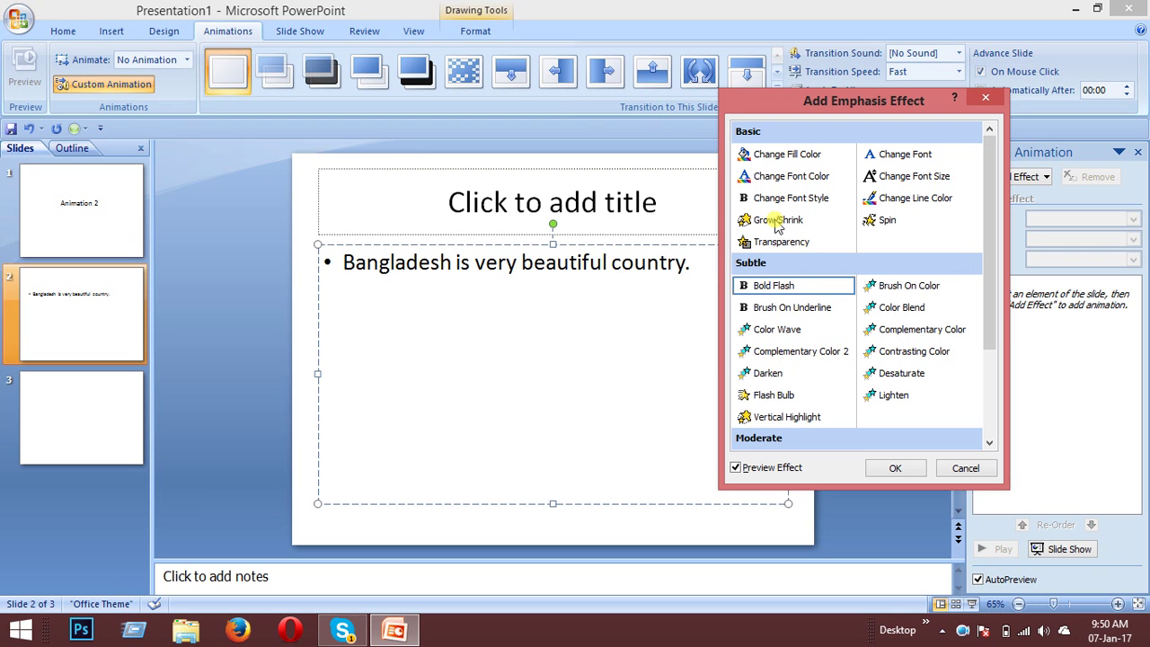
pyautogui.press('Down')
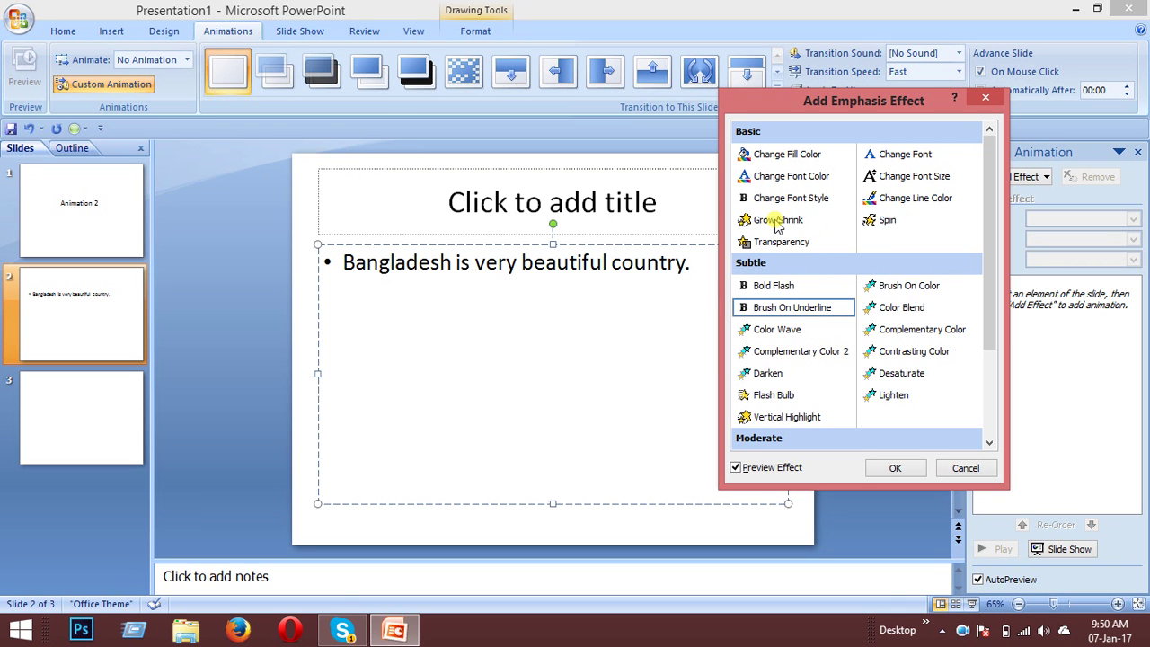
pyautogui.press('Down')
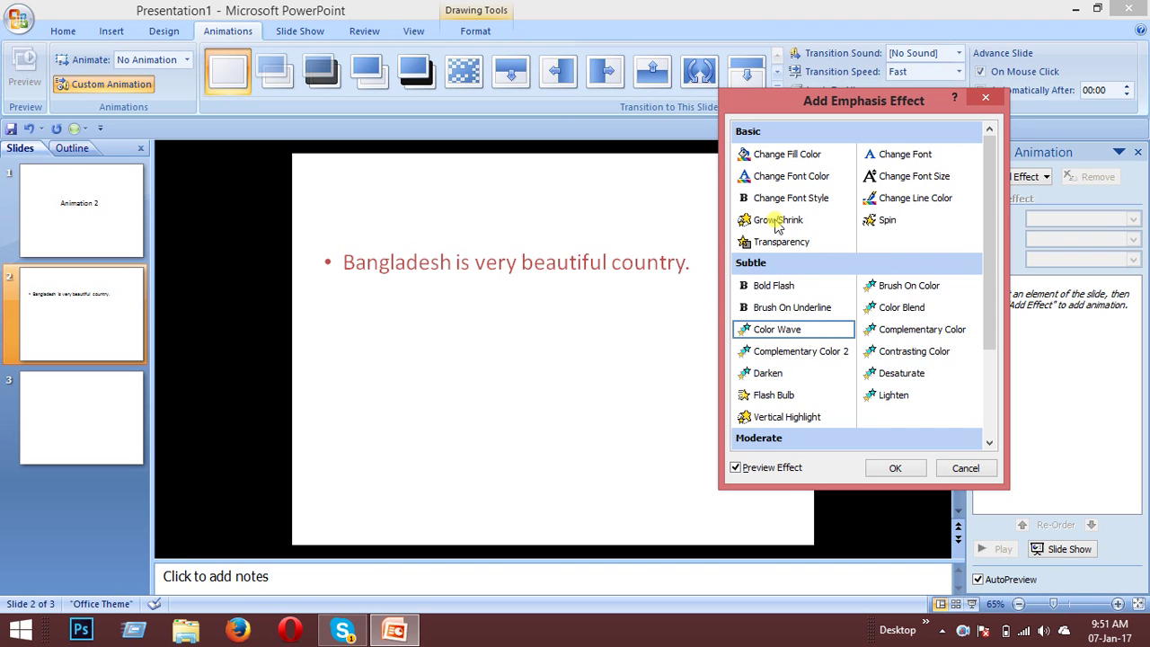
pyautogui.press('Down')
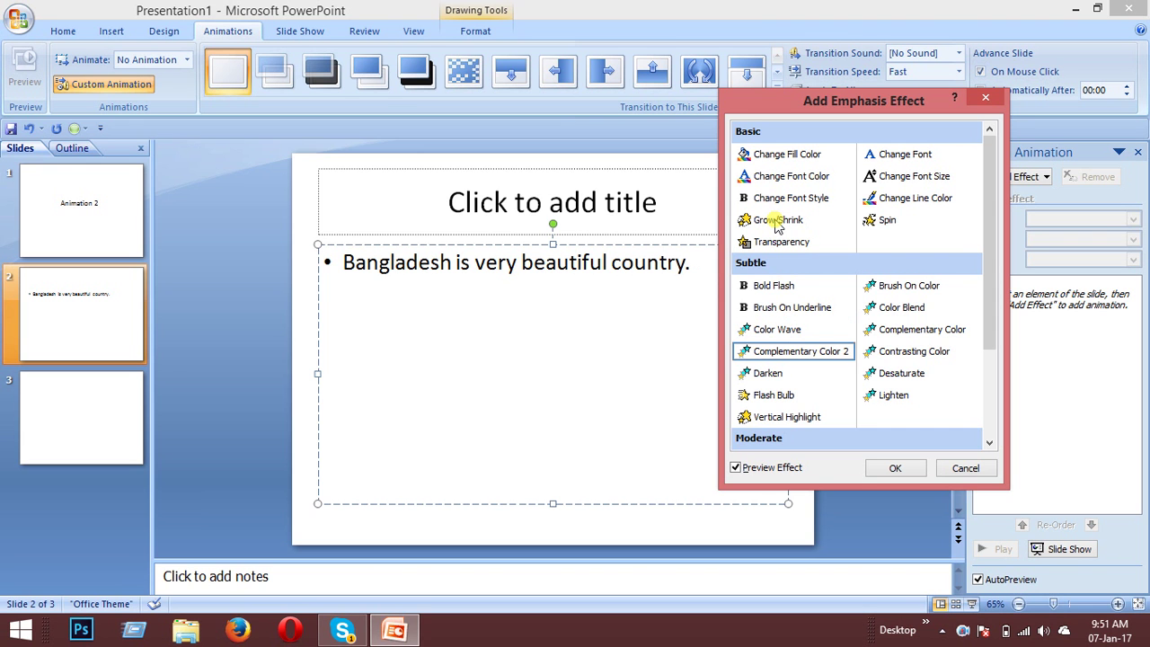
pyautogui.press('Down')
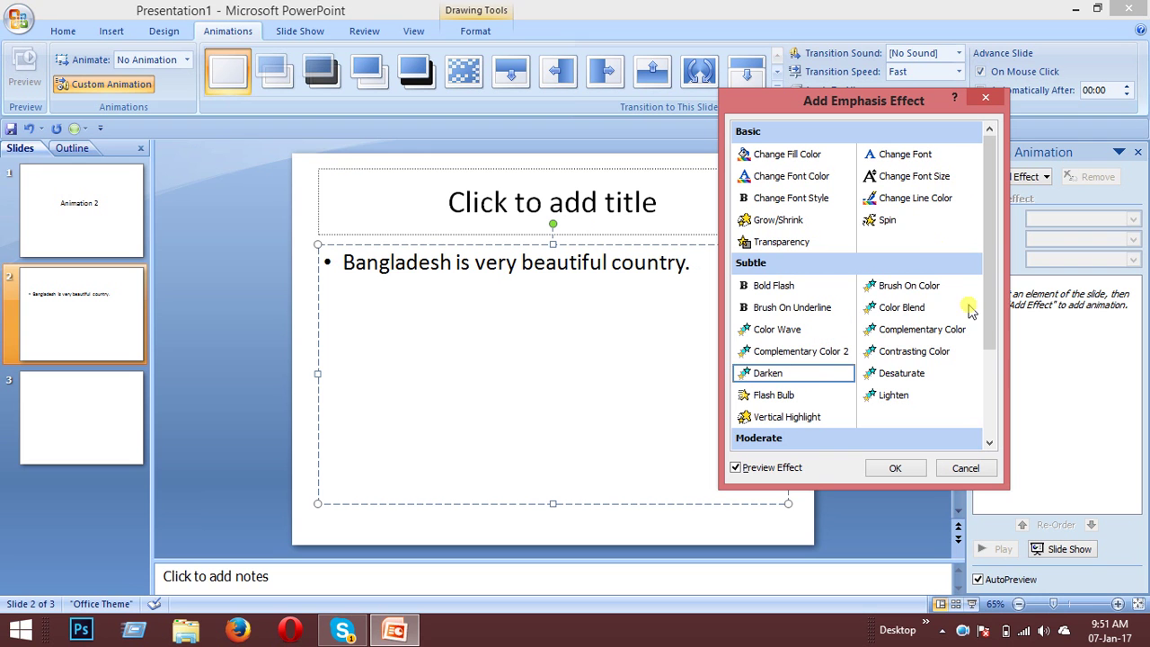
# - Preview the Spin, Change Line Color, Lighten, Desaturate and Contrasting Color emphasis effects on the slide text
pyautogui.click(885, 222)
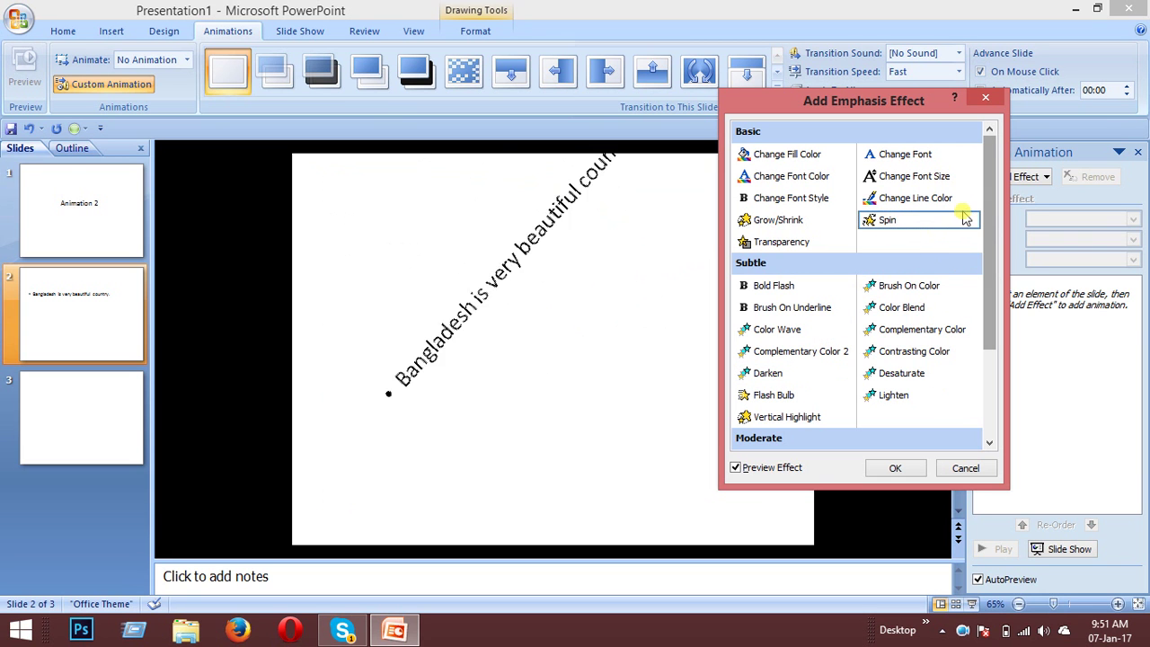
pyautogui.click(906, 203)
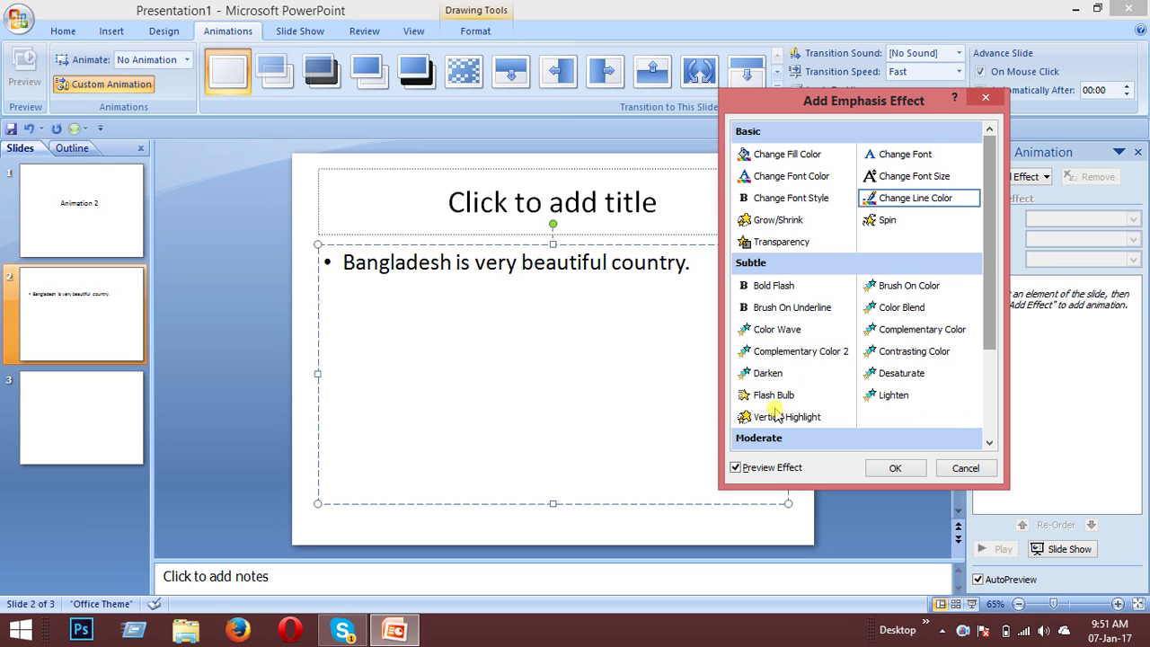
pyautogui.click(894, 397)
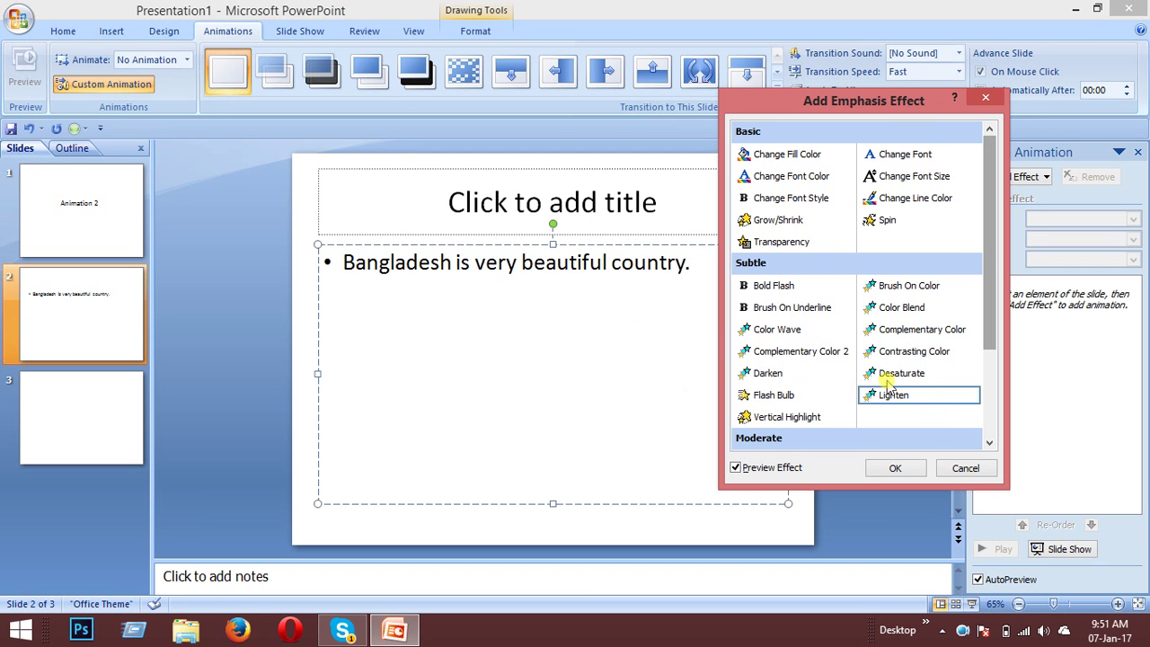
pyautogui.click(906, 376)
pyautogui.click(912, 353)
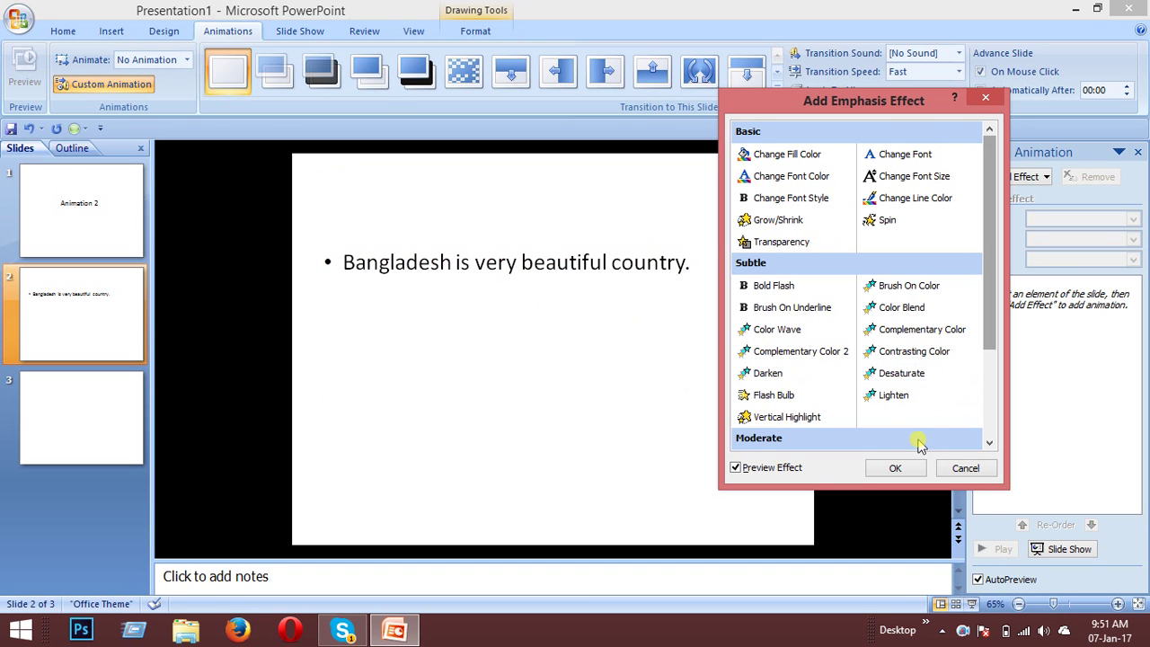
# - Compare the Lighten and Desaturate emphasis effects by previewing them alternately on the slide text
pyautogui.click(895, 397)
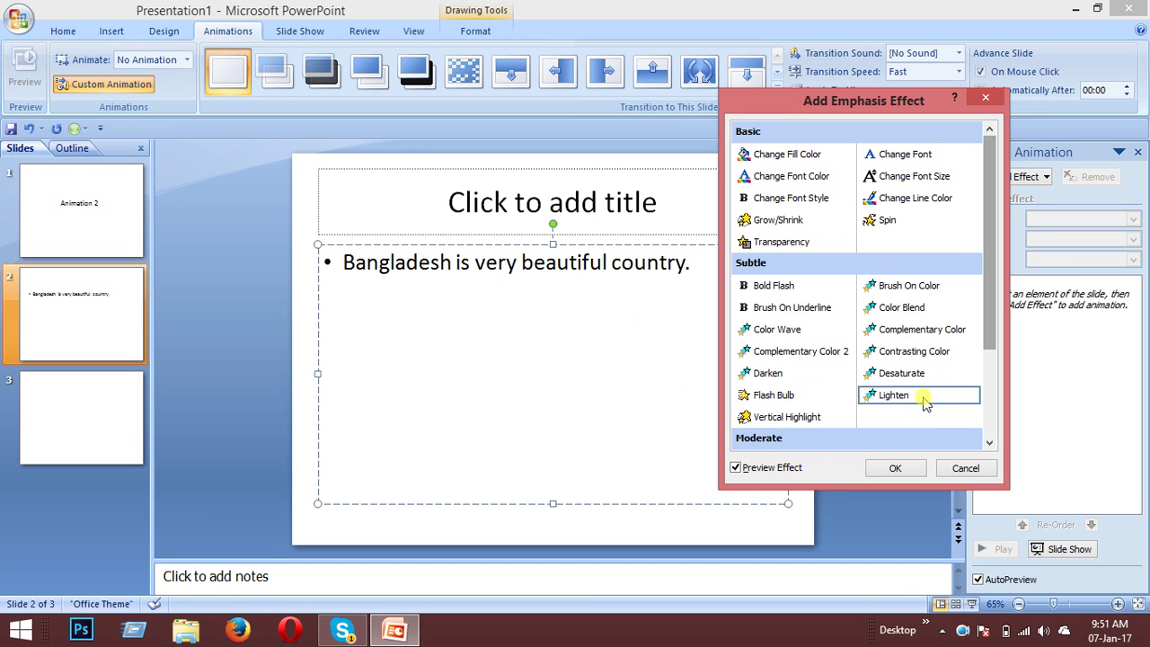
pyautogui.click(893, 381)
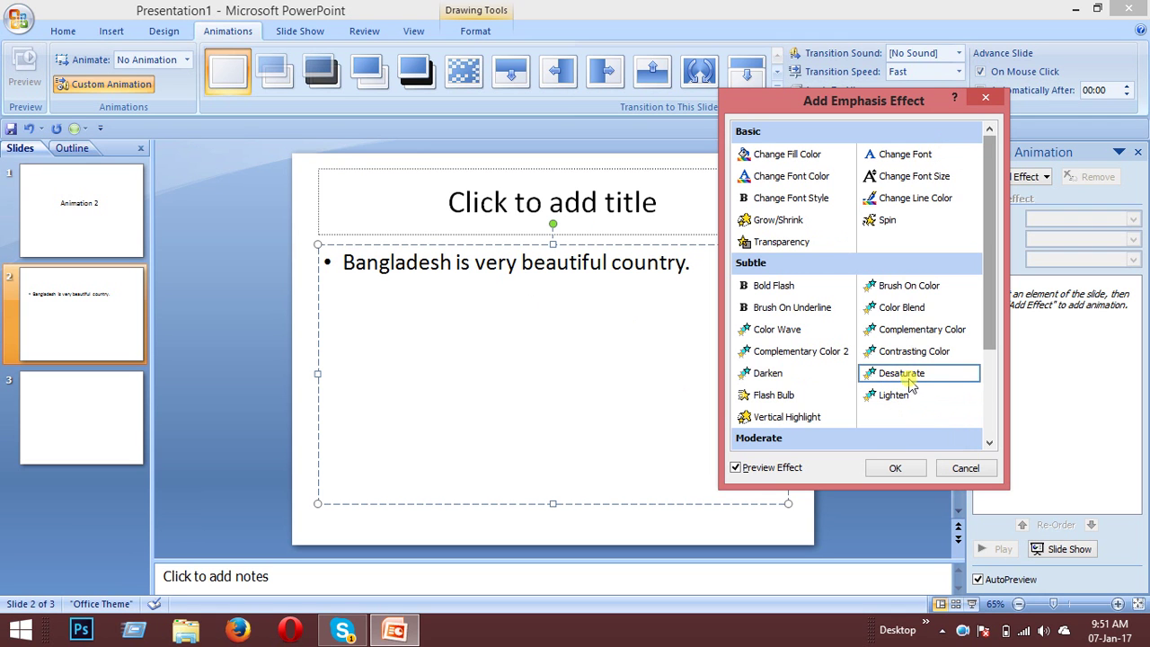
pyautogui.click(913, 392)
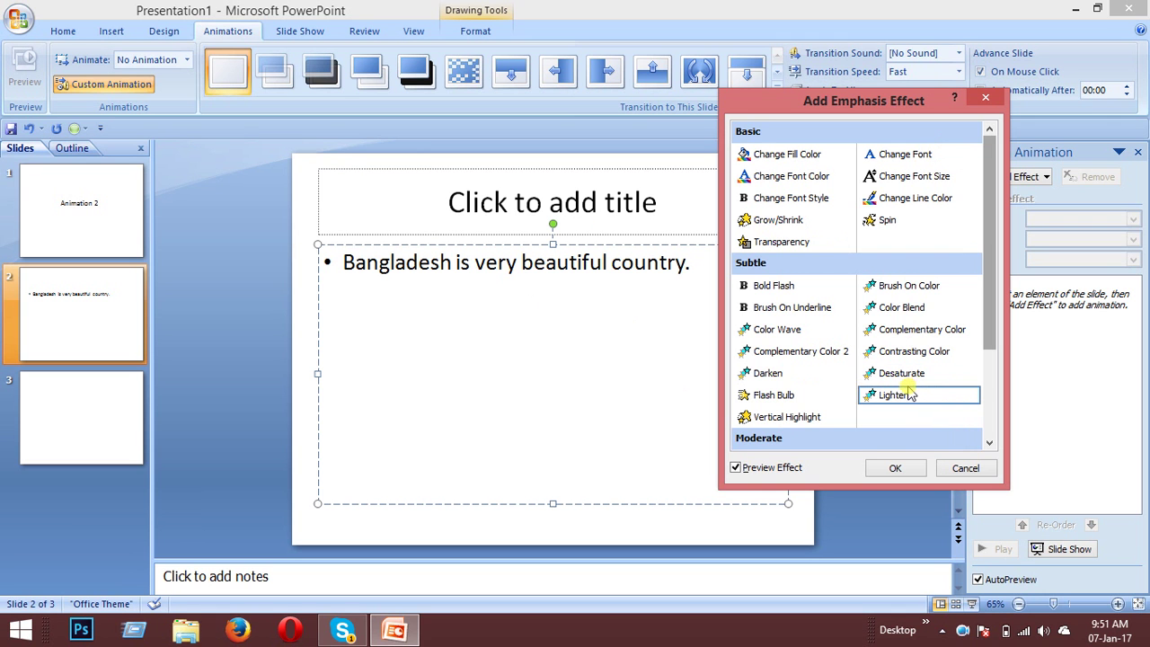
pyautogui.click(906, 377)
pyautogui.click(915, 394)
# - Preview the Complementary Color, Color Blend and Brush On Color emphasis effects on the slide text
pyautogui.click(909, 330)
pyautogui.click(910, 310)
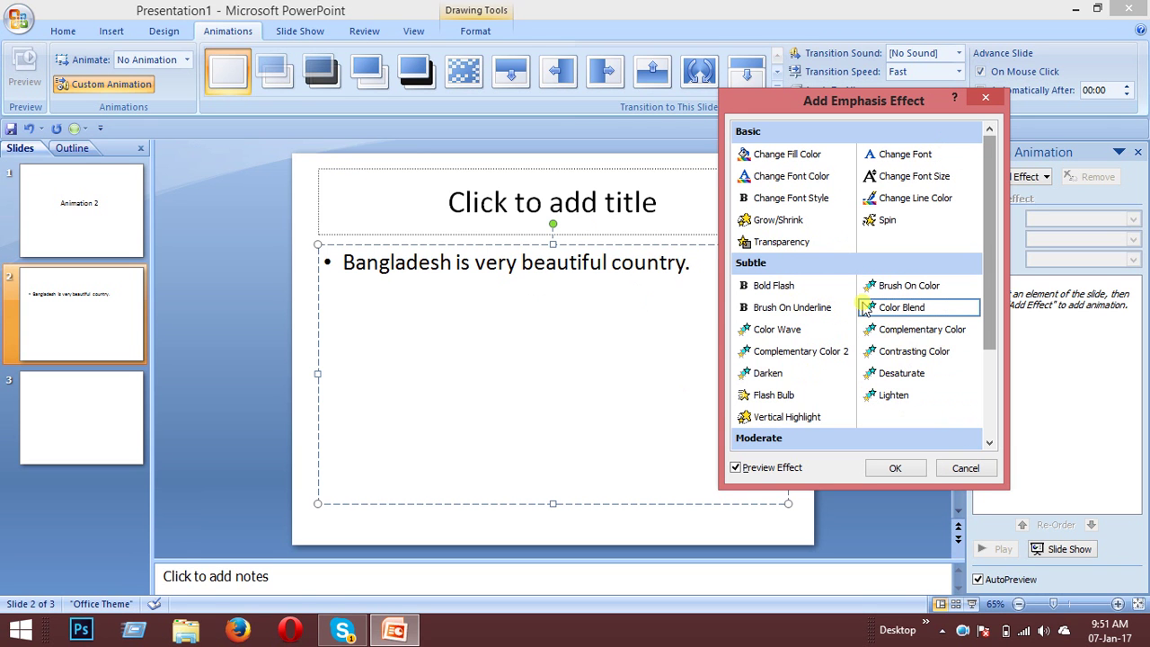
pyautogui.click(890, 288)
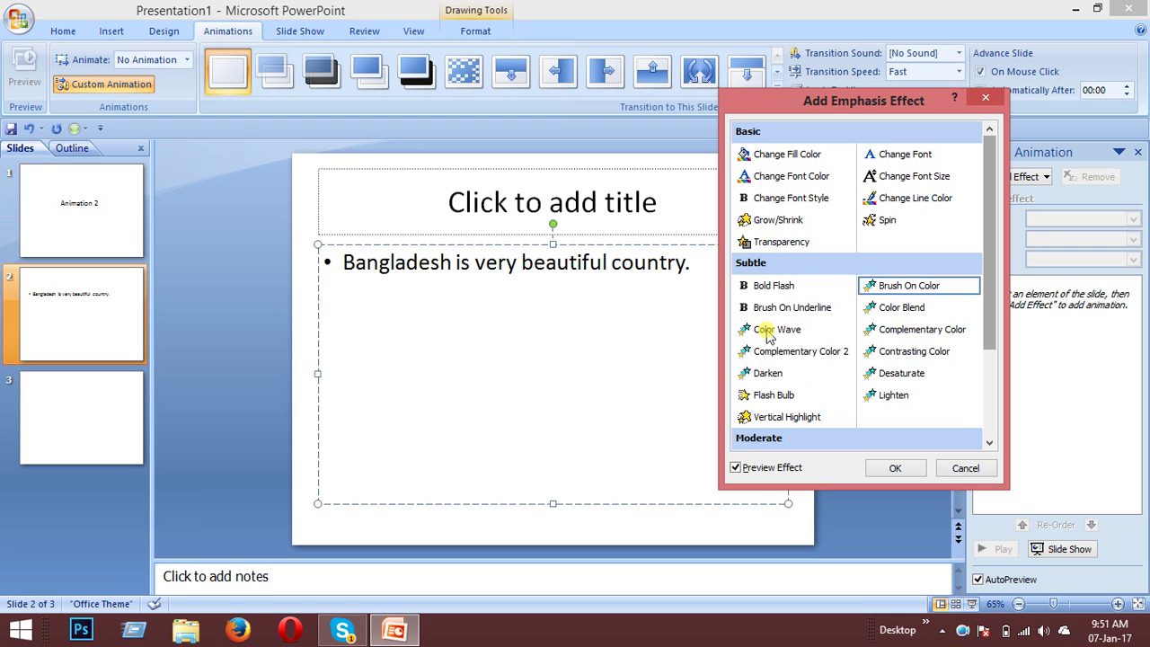
# - Apply the Color Wave emphasis effect to the slide 2 text and play it in the slide show
pyautogui.click(778, 330)
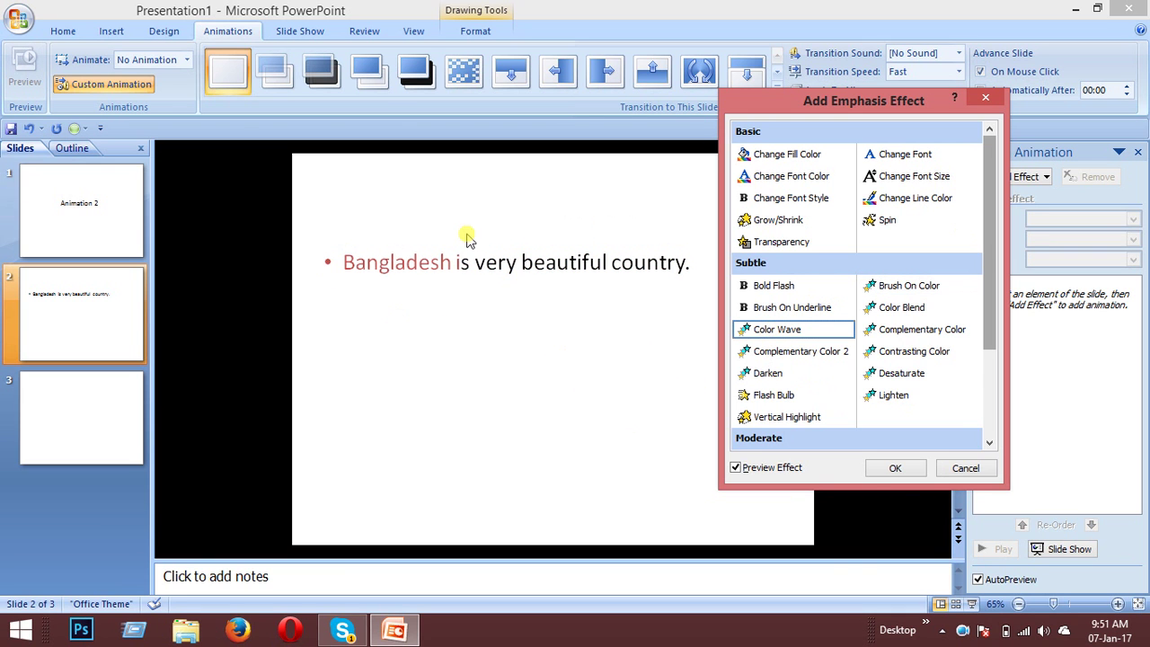
pyautogui.click(896, 468)
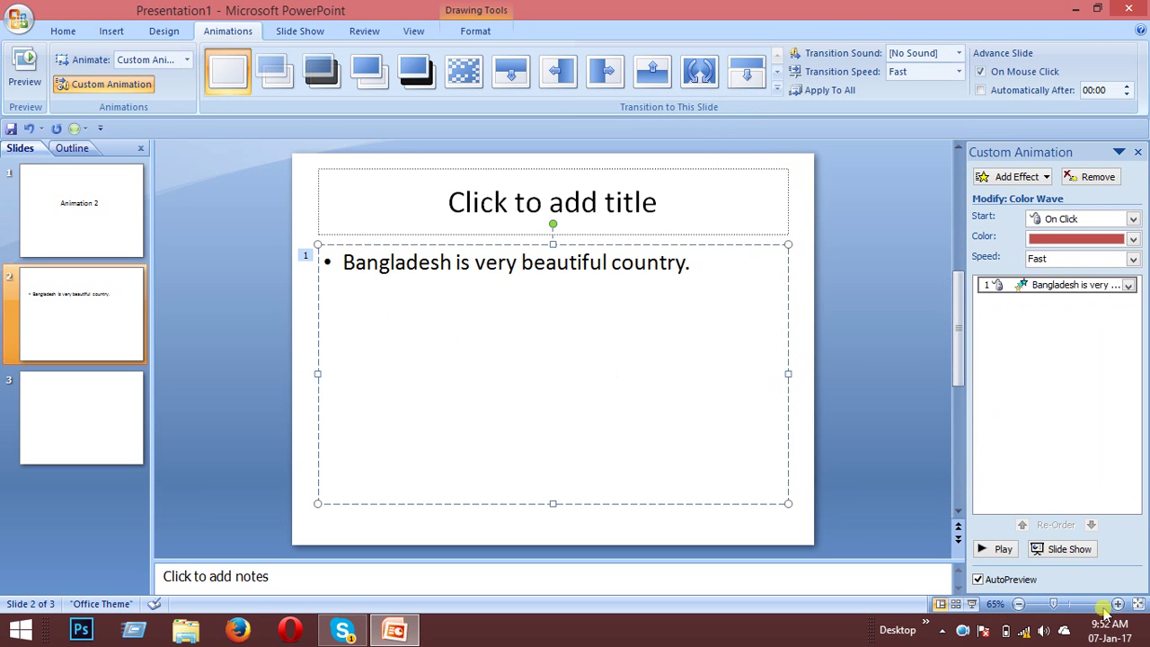
pyautogui.click(1063, 548)
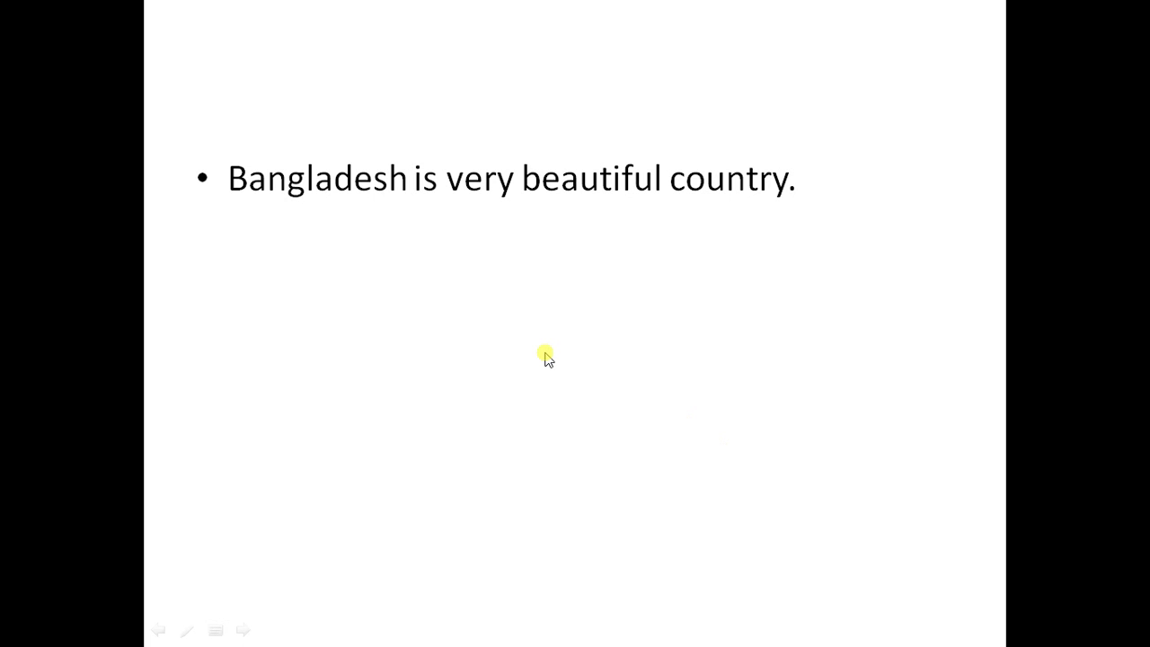
pyautogui.click(545, 353)
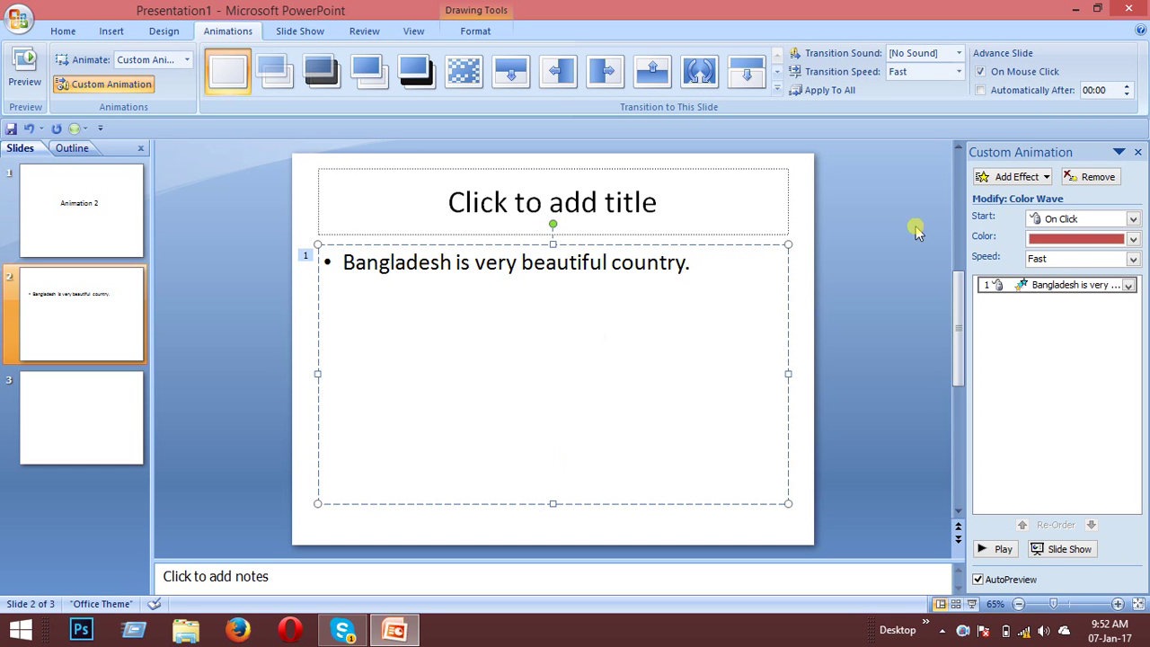
# - Set the speed of the text's Color Wave effect to Medium
pyautogui.click(518, 268)
pyautogui.click(1132, 259)
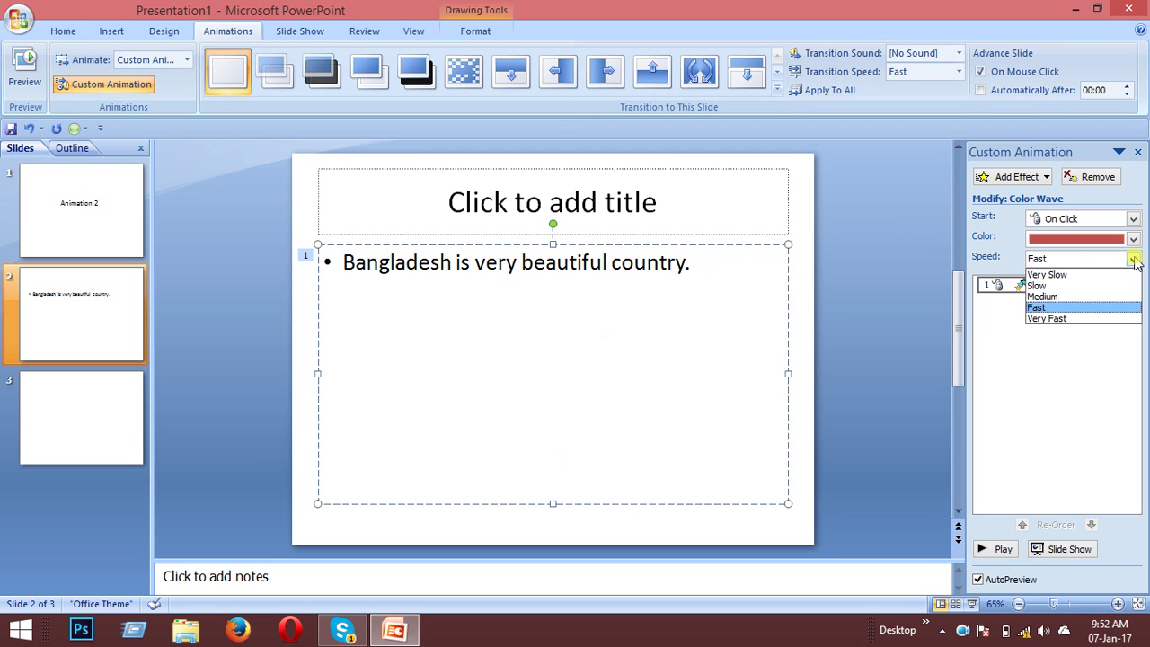
pyautogui.click(1062, 297)
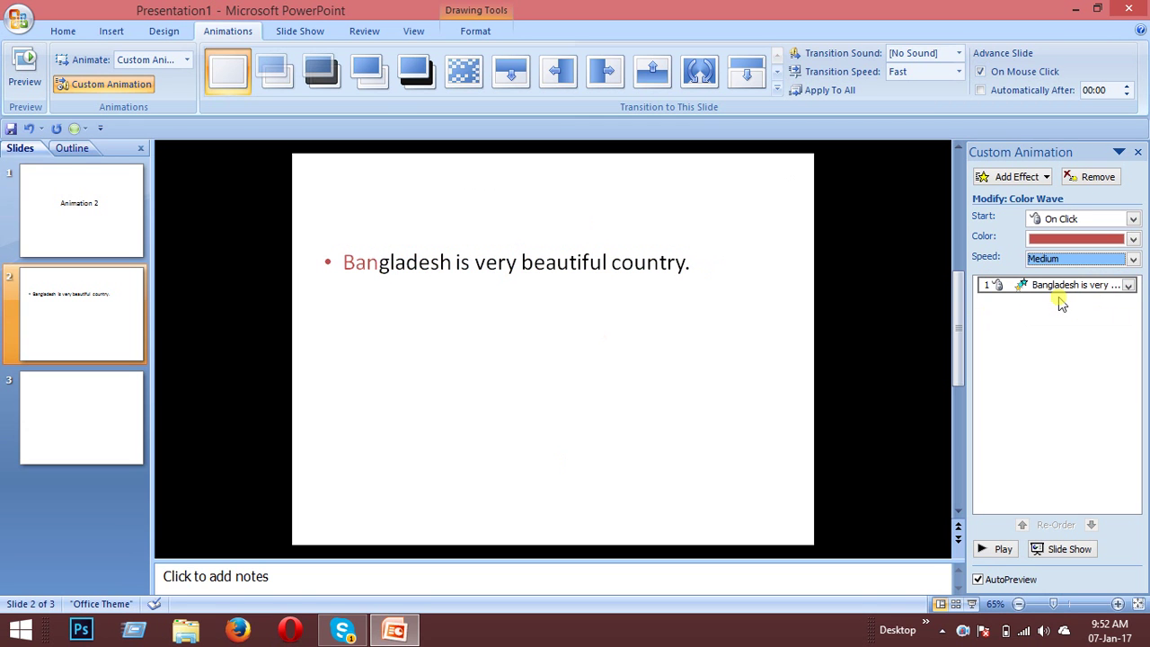
# - Set the Color Wave effect's speed to Very Slow and its color to dark blue
pyautogui.click(1132, 259)
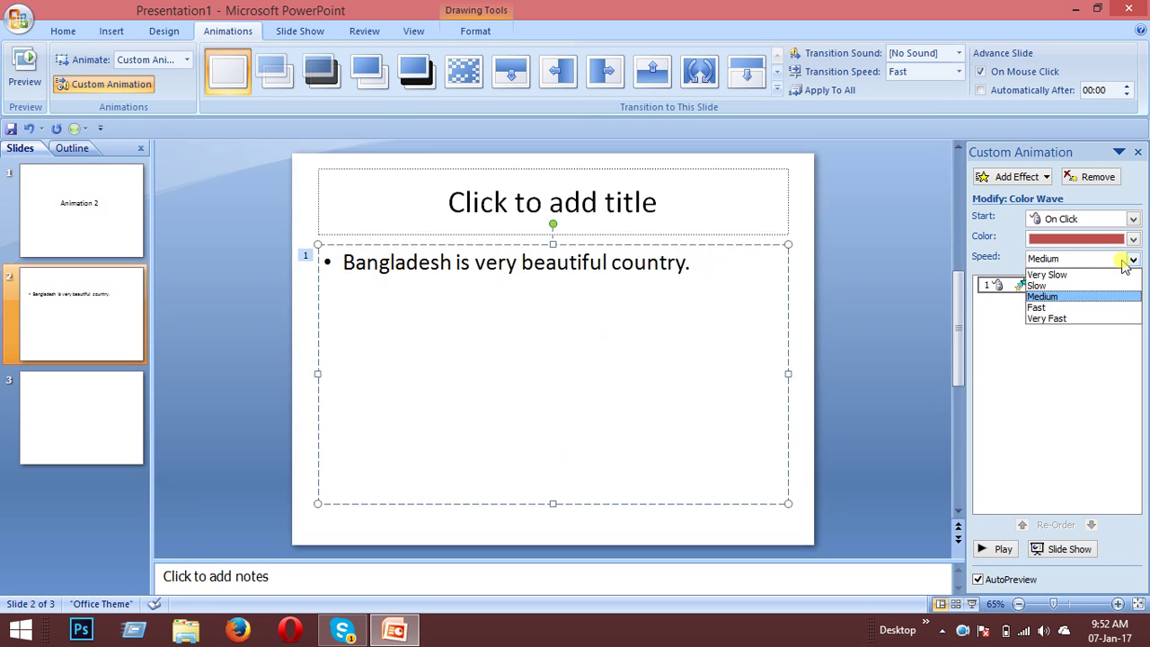
pyautogui.click(1077, 277)
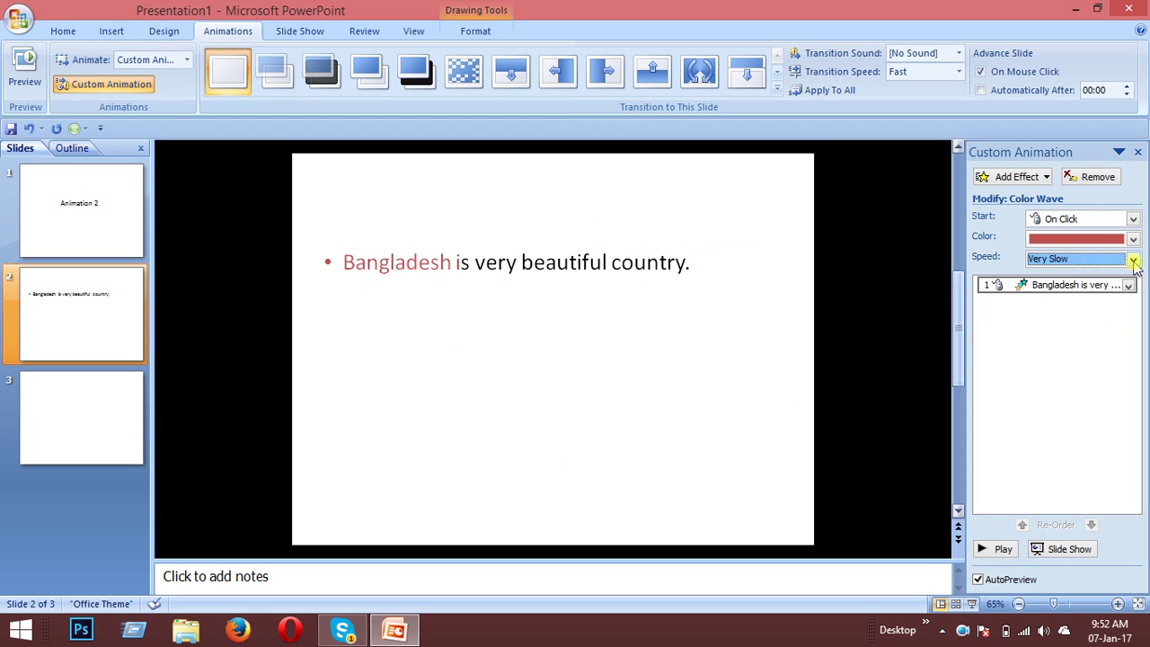
pyautogui.click(1134, 240)
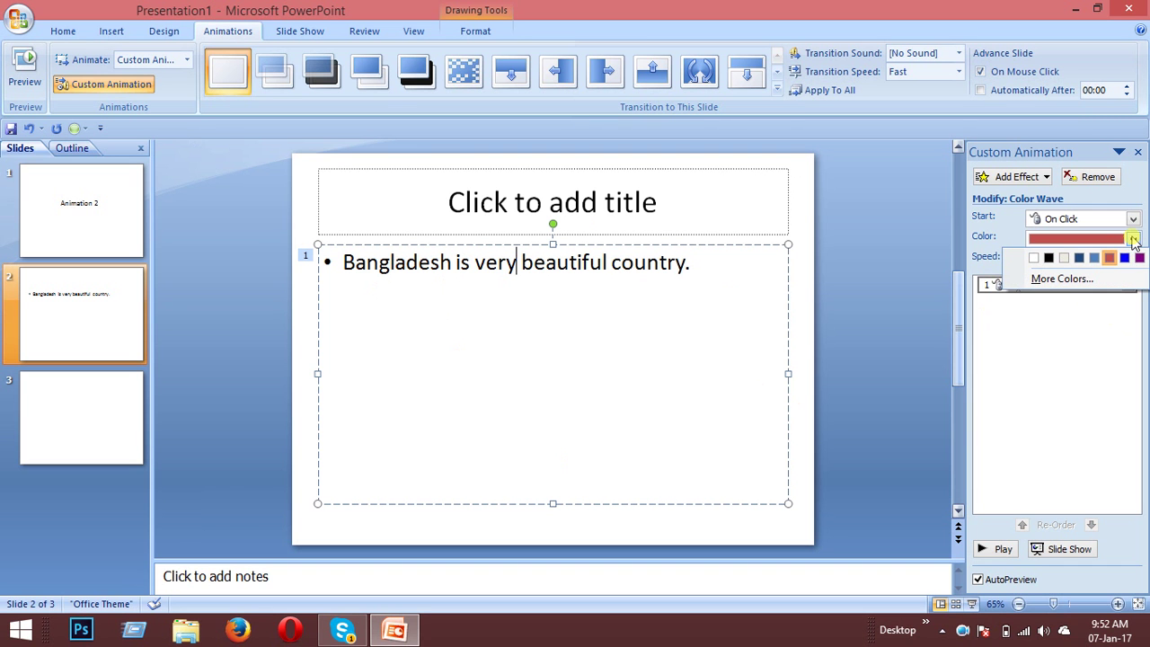
pyautogui.click(1079, 258)
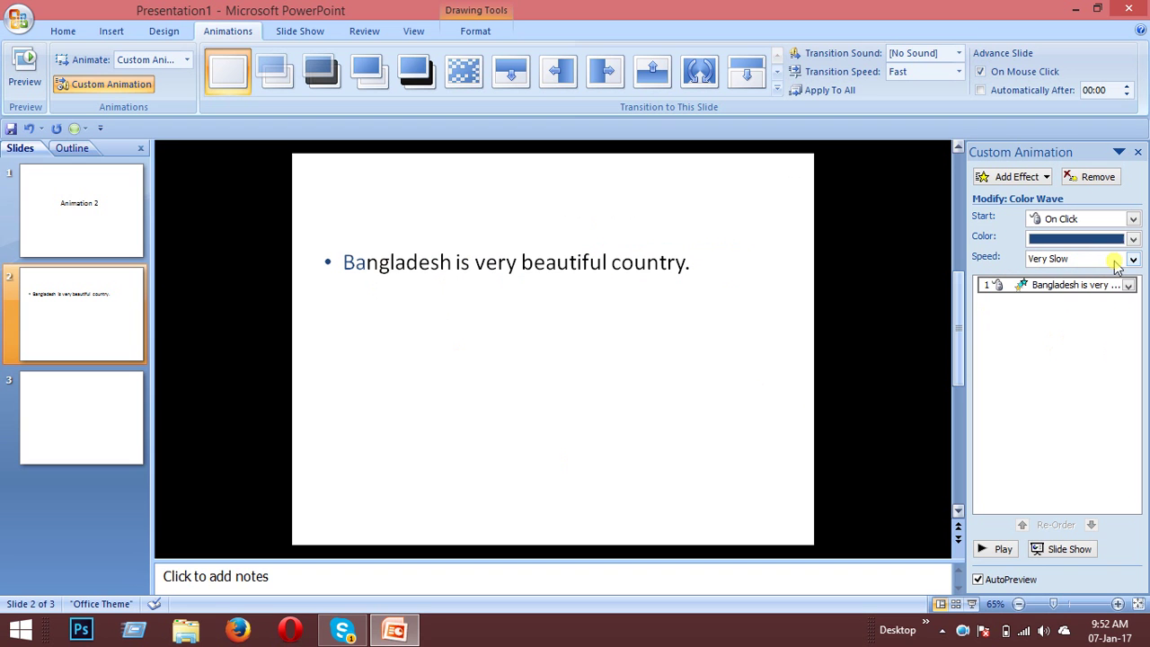
# - Set the Color Wave effect's color to purple and remove the effect from the slide 2 text
pyautogui.click(1134, 240)
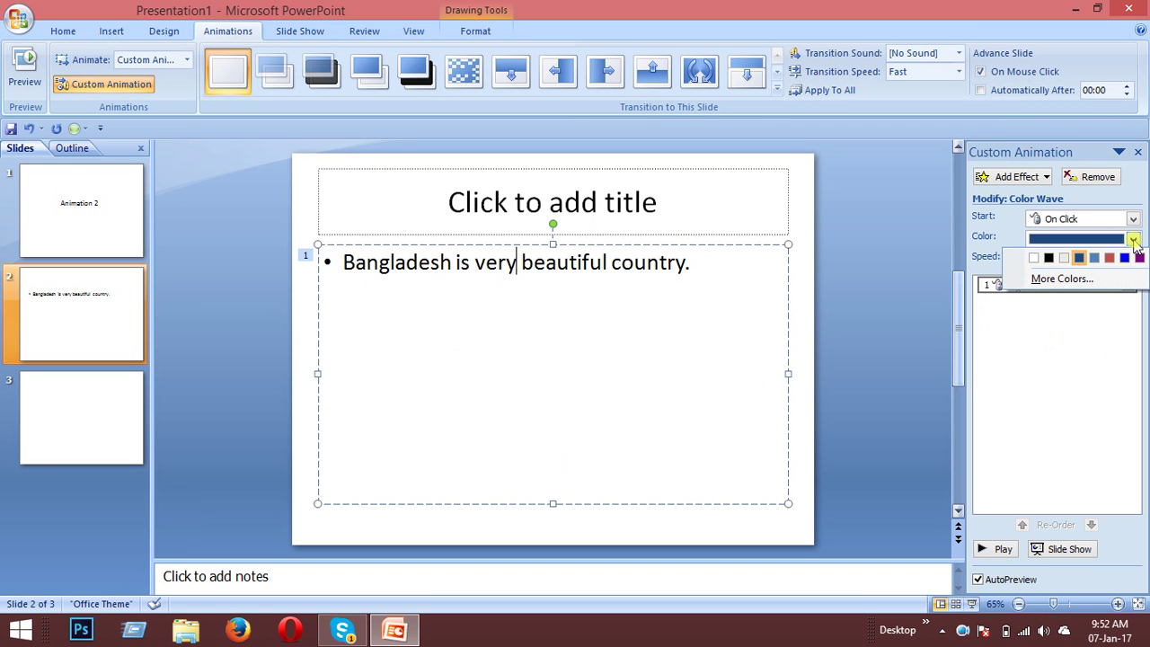
pyautogui.click(1139, 259)
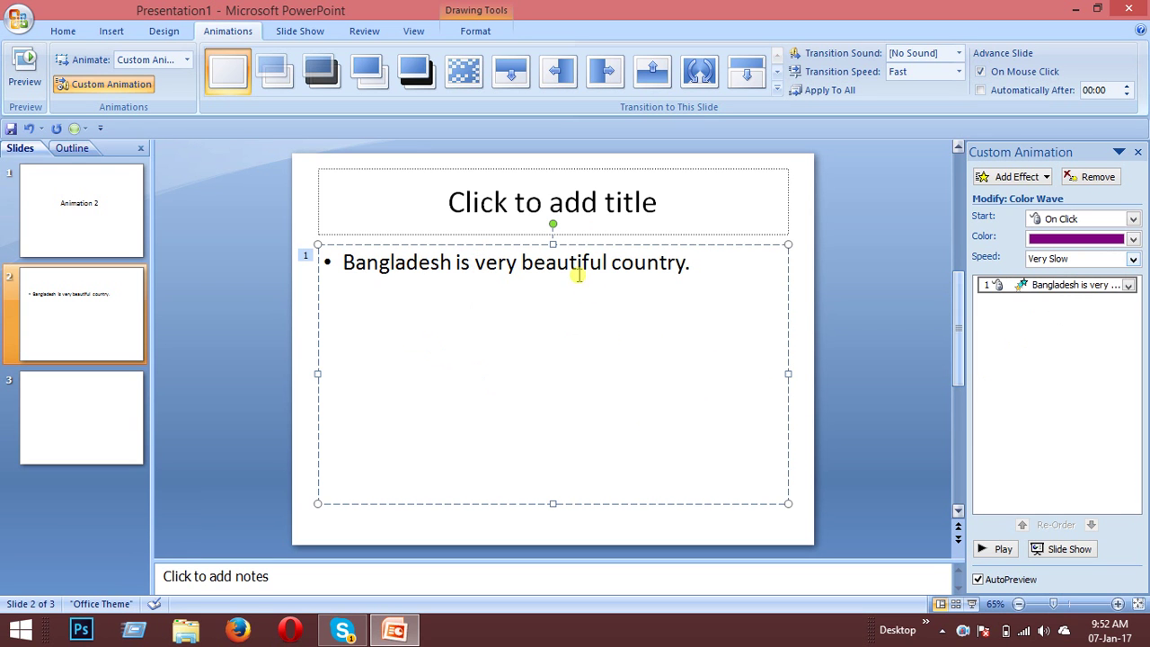
pyautogui.click(1129, 286)
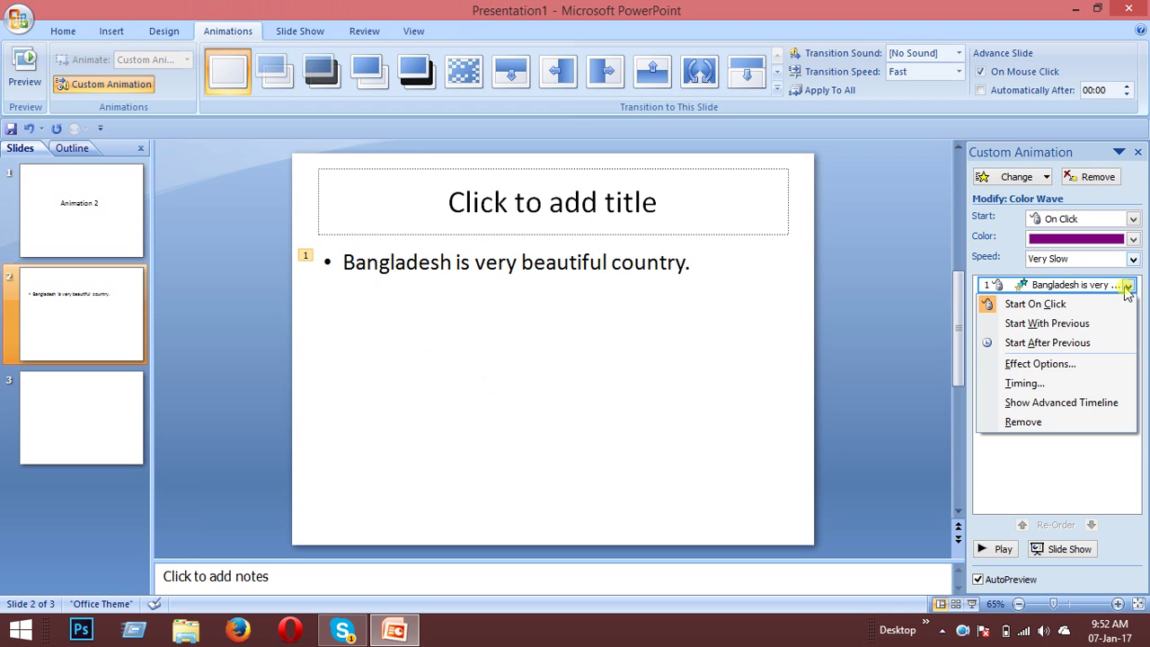
pyautogui.click(1129, 286)
pyautogui.click(1129, 286)
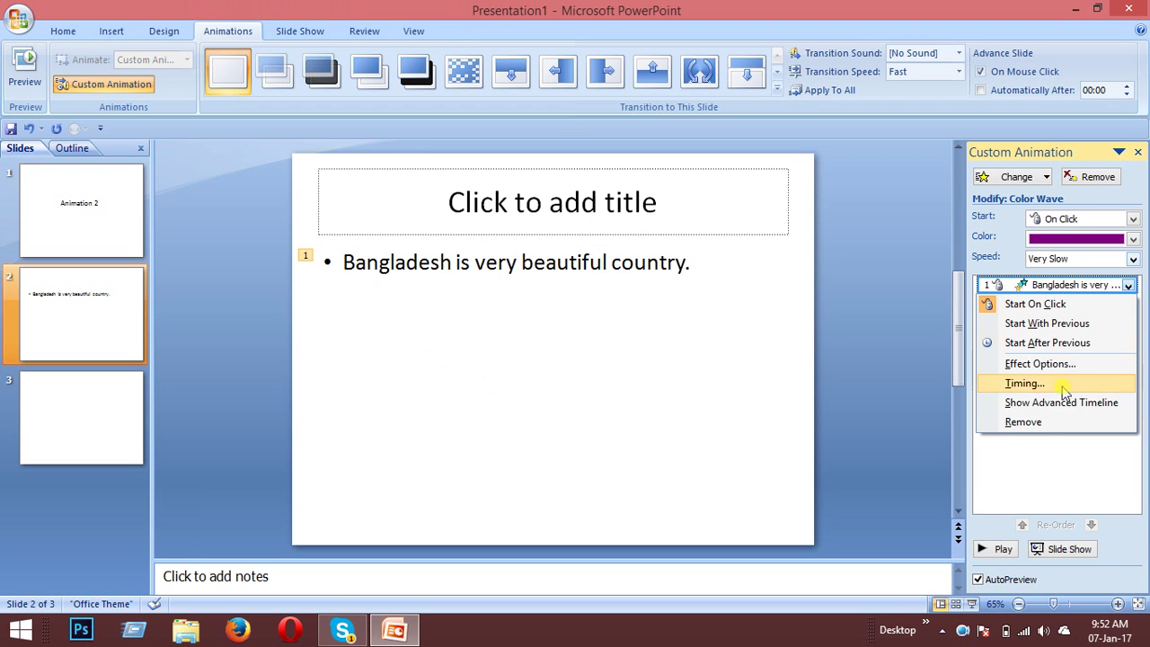
pyautogui.click(1025, 423)
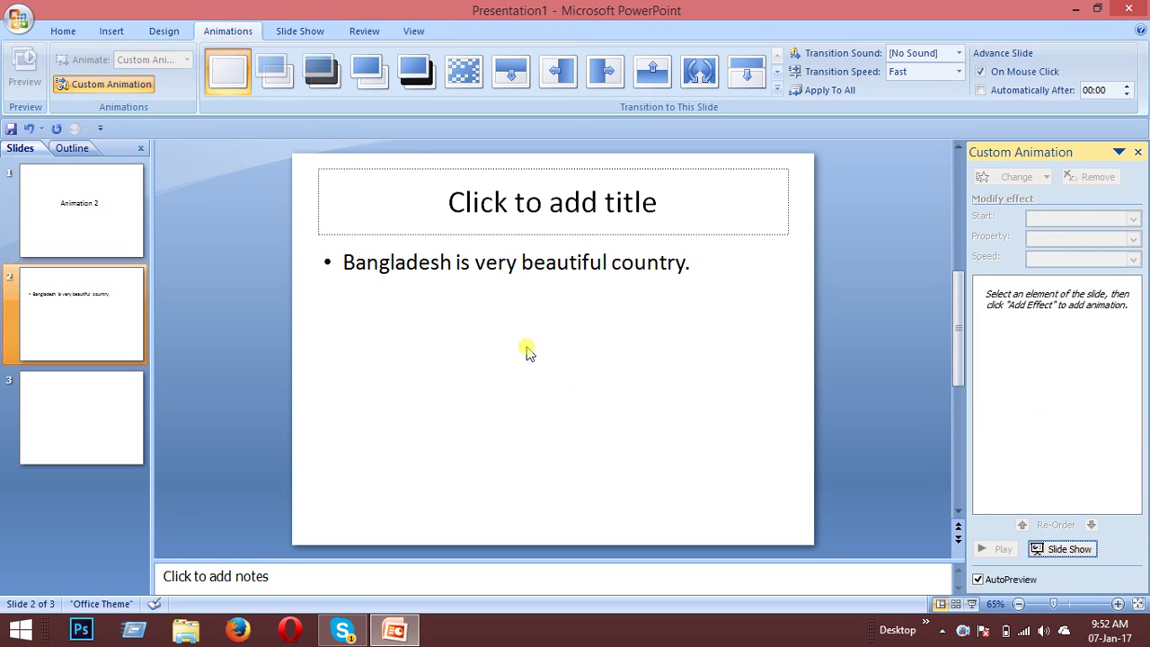
# - Apply the Spin emphasis effect to the slide 2 text after browsing the exit and motion path effects
pyautogui.click(369, 261)
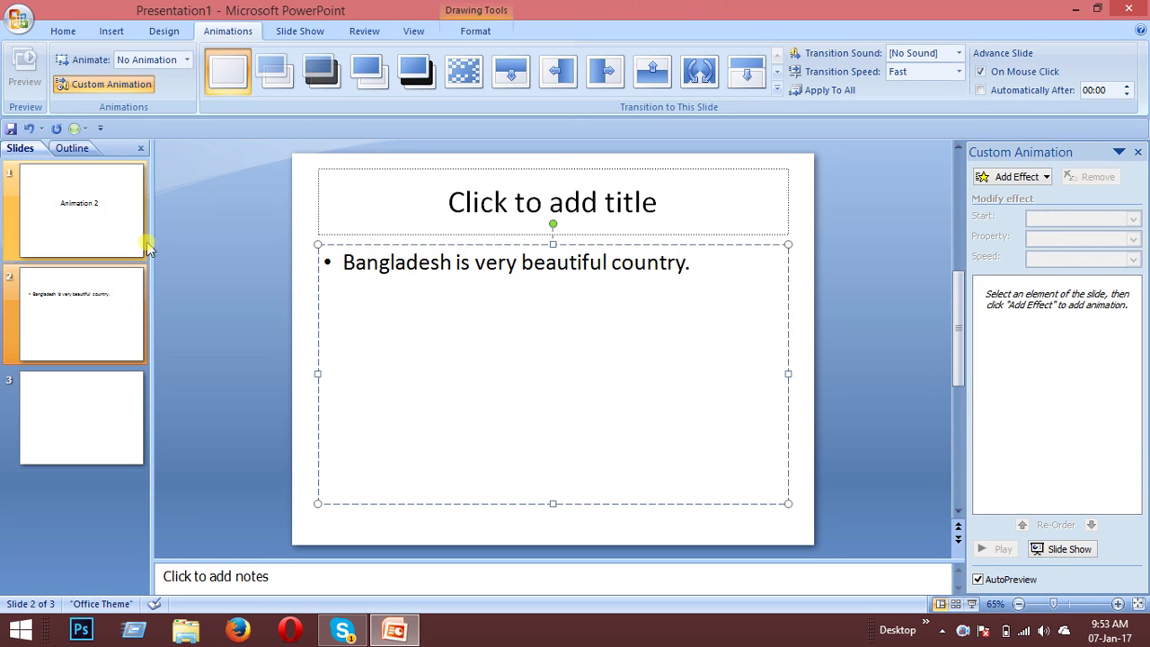
pyautogui.click(1014, 177)
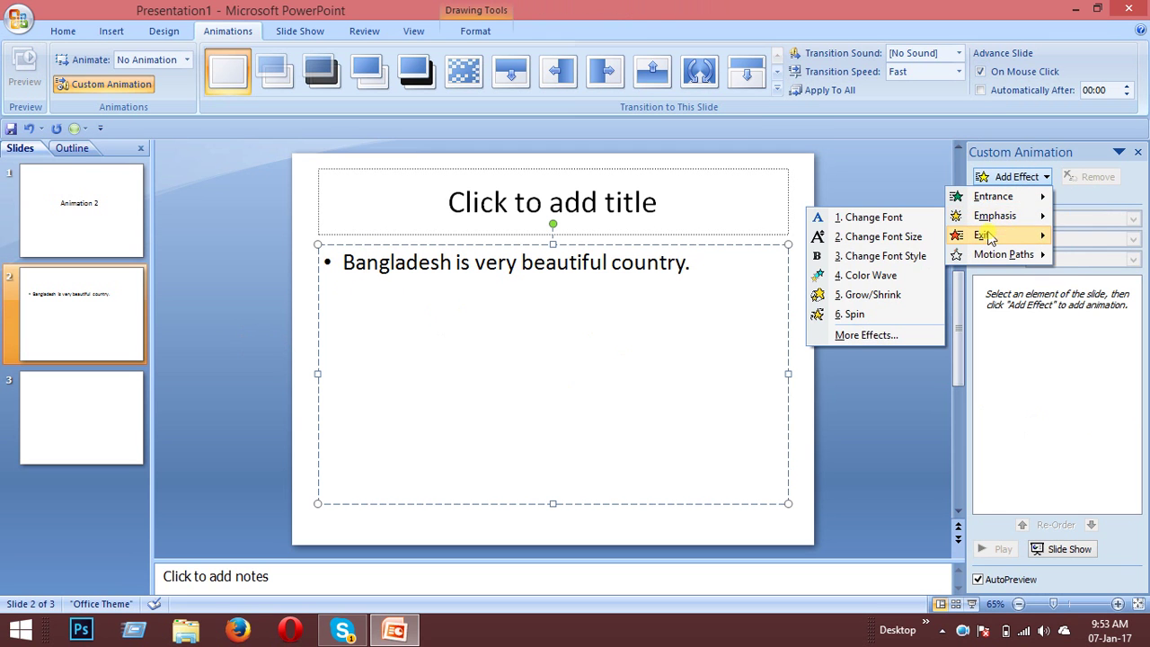
pyautogui.moveTo(986, 241)
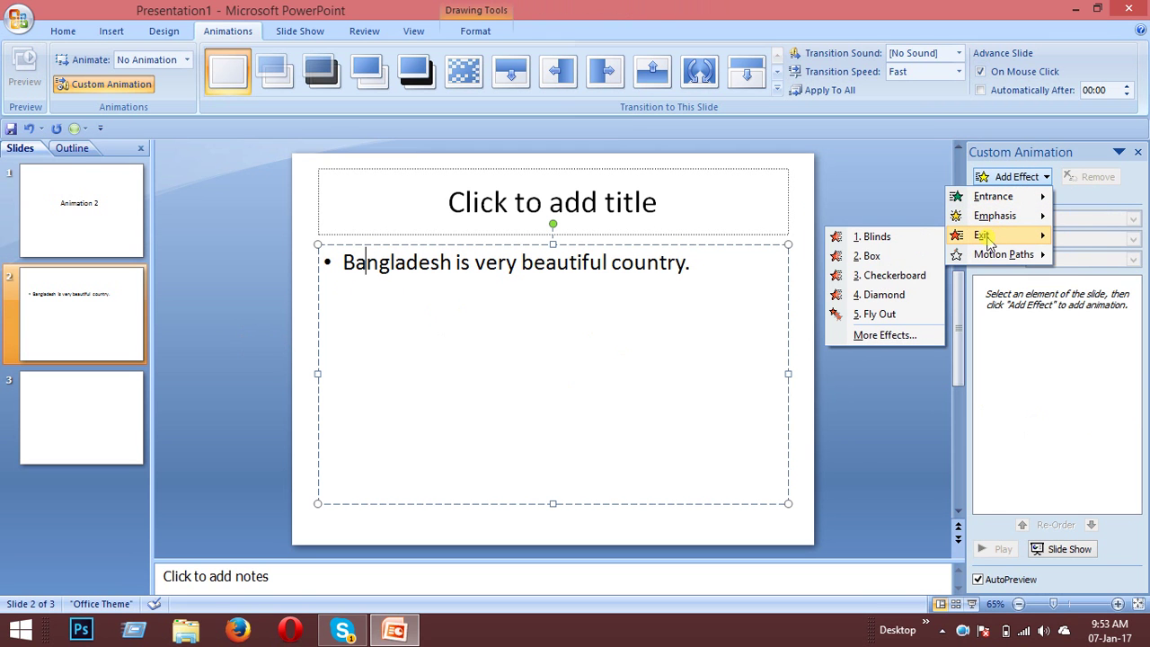
pyautogui.moveTo(1011, 259)
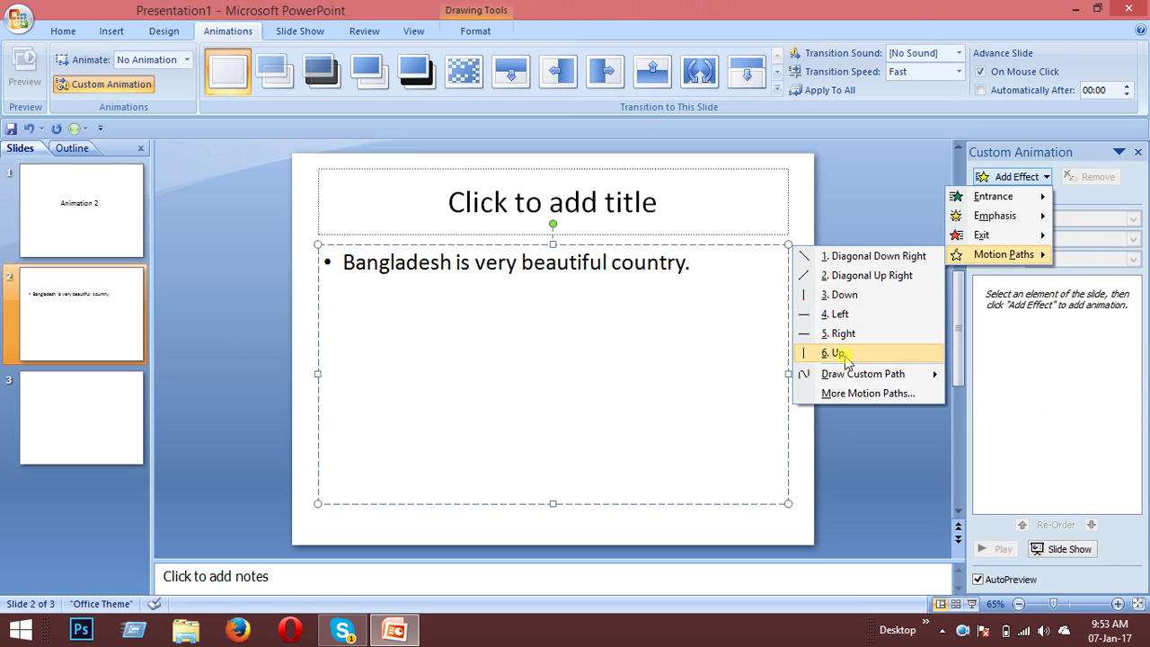
pyautogui.moveTo(849, 375)
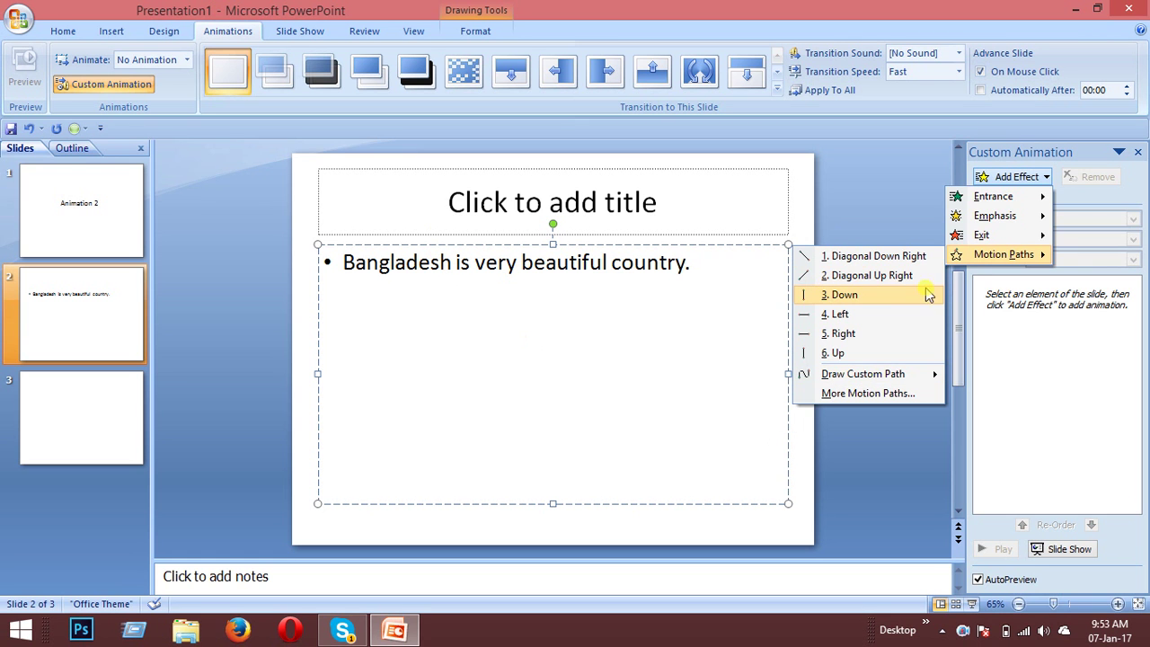
pyautogui.moveTo(988, 217)
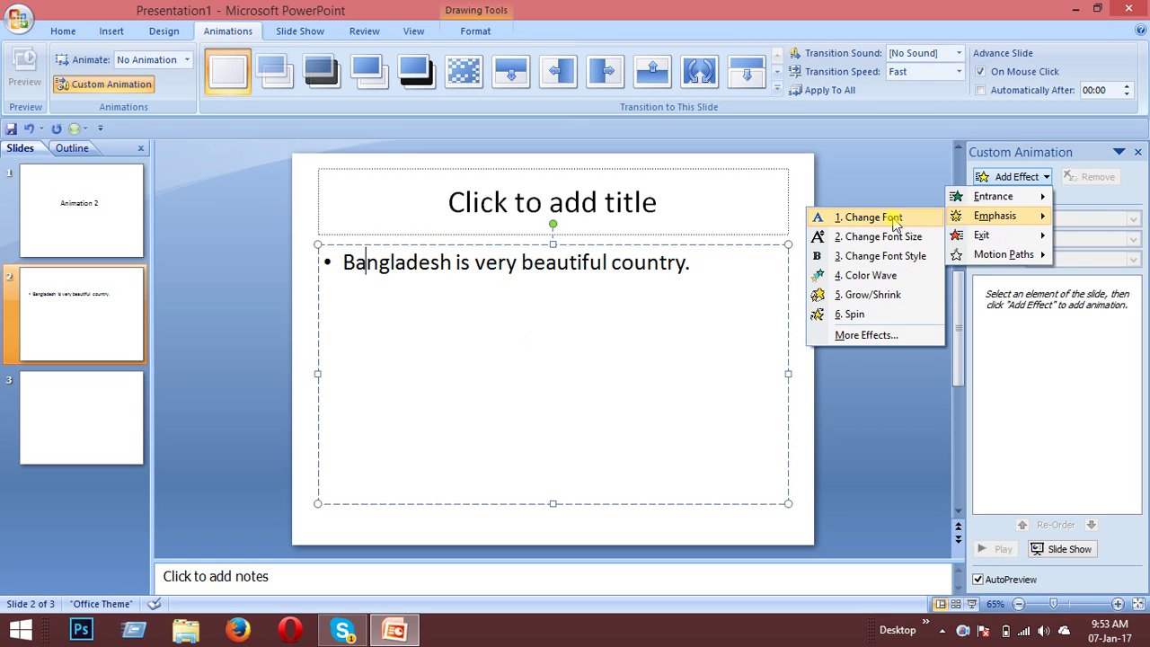
pyautogui.click(855, 316)
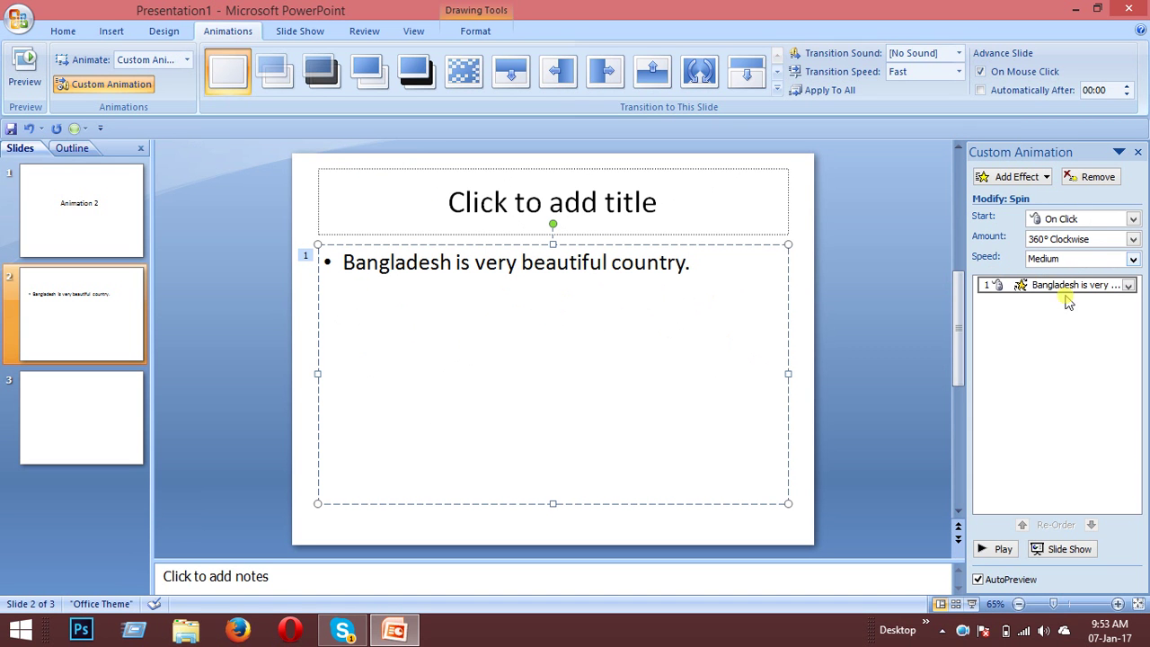
# - Add the Fly Out exit effect to the slide 2 text as a second animation
pyautogui.click(1022, 177)
pyautogui.moveTo(985, 239)
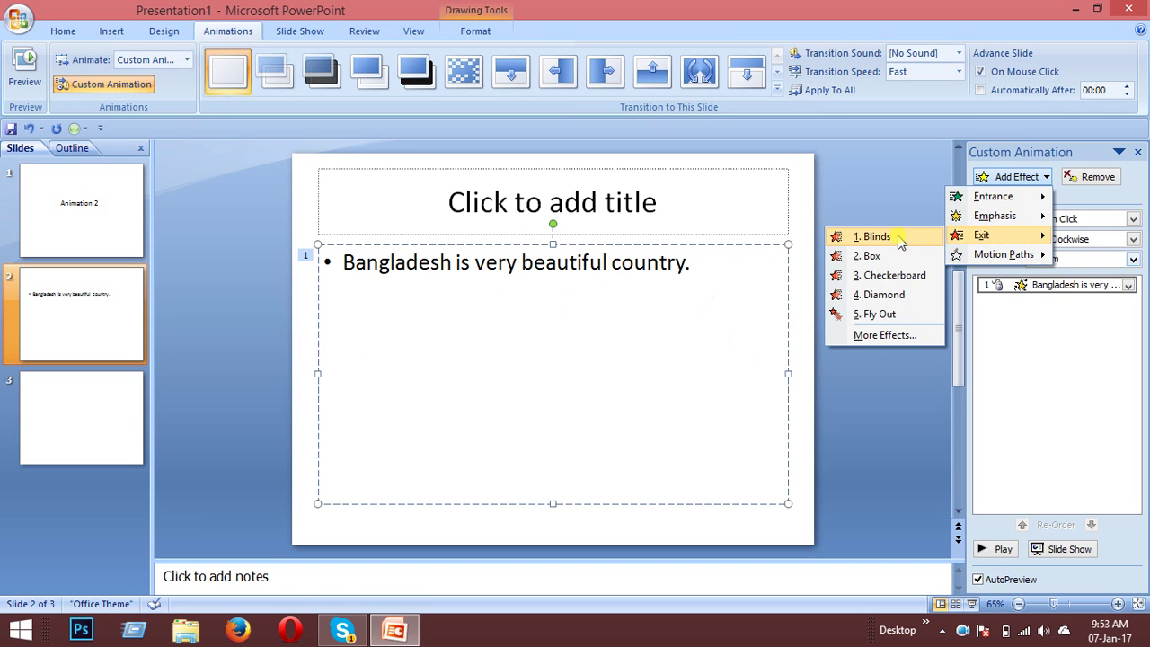
pyautogui.click(885, 314)
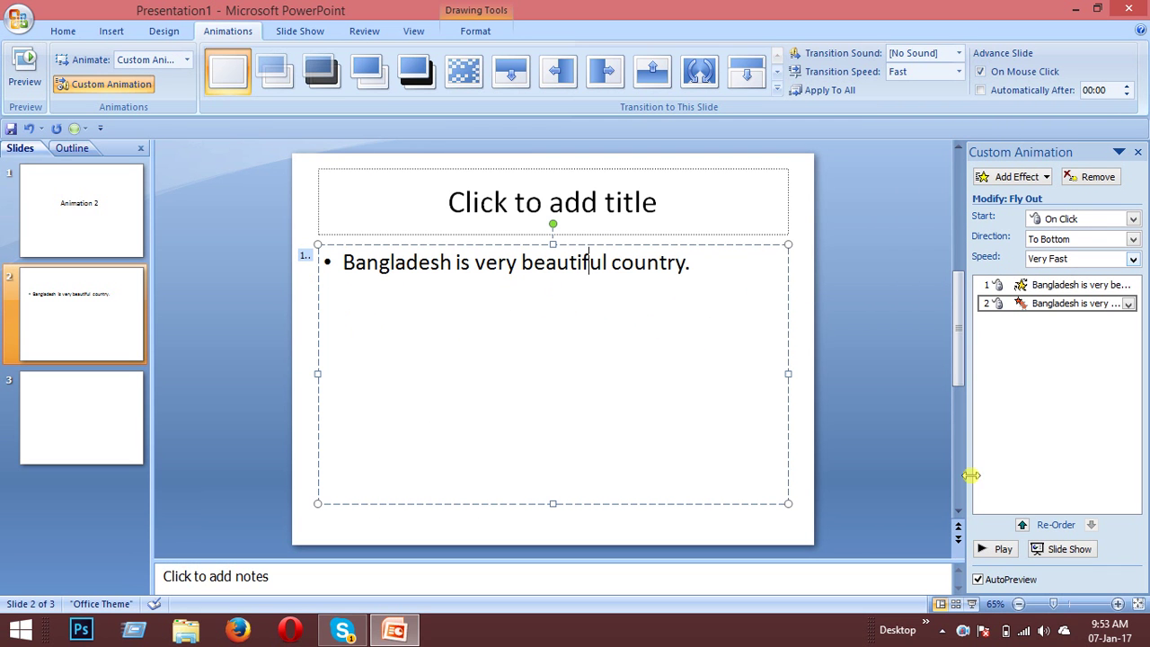
# - Review the settings of the text's Spin and Fly Out effects and the effect categories available for changing Spin
pyautogui.click(1053, 284)
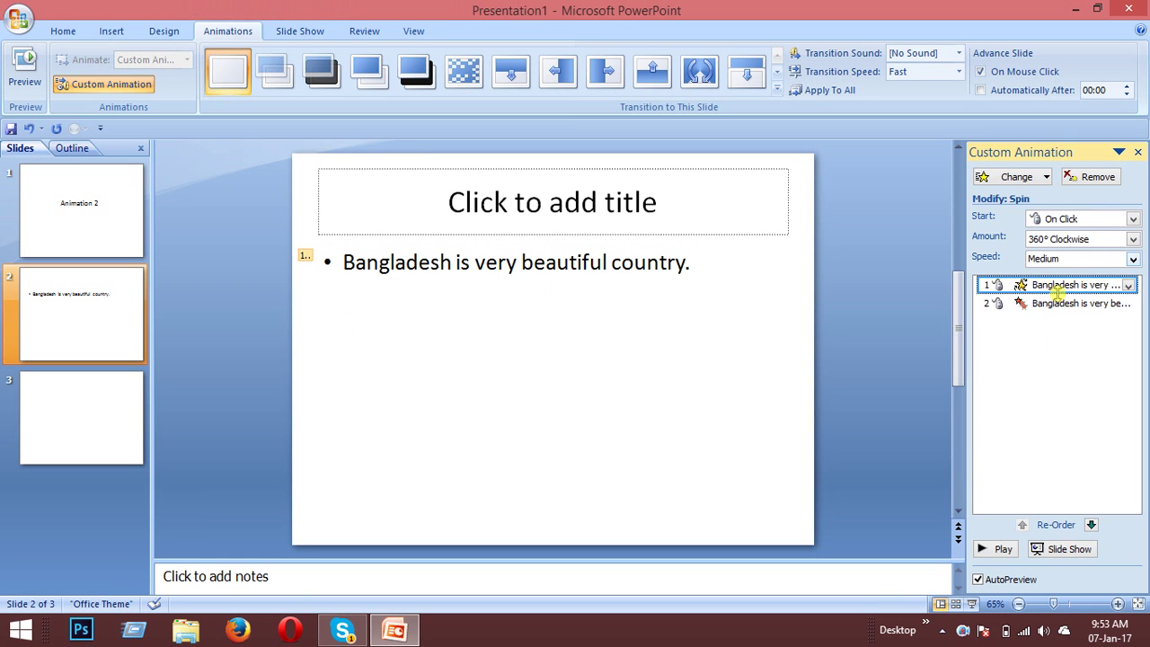
pyautogui.click(1059, 303)
pyautogui.click(1052, 285)
pyautogui.click(1023, 177)
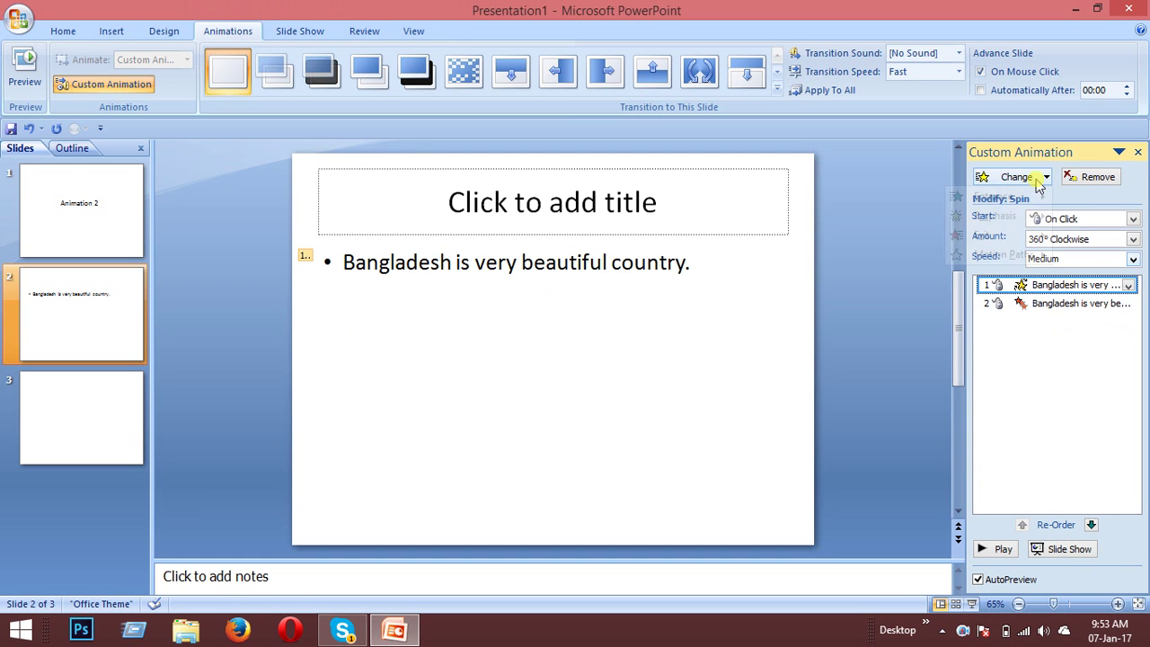
pyautogui.moveTo(1004, 223)
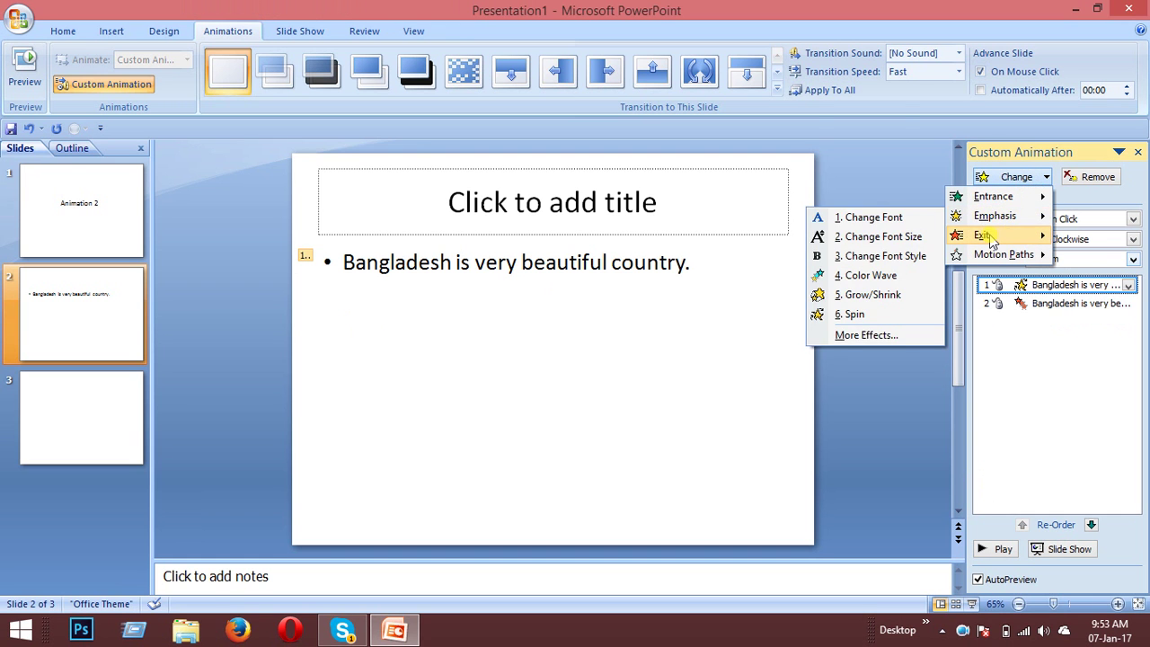
pyautogui.click(1003, 320)
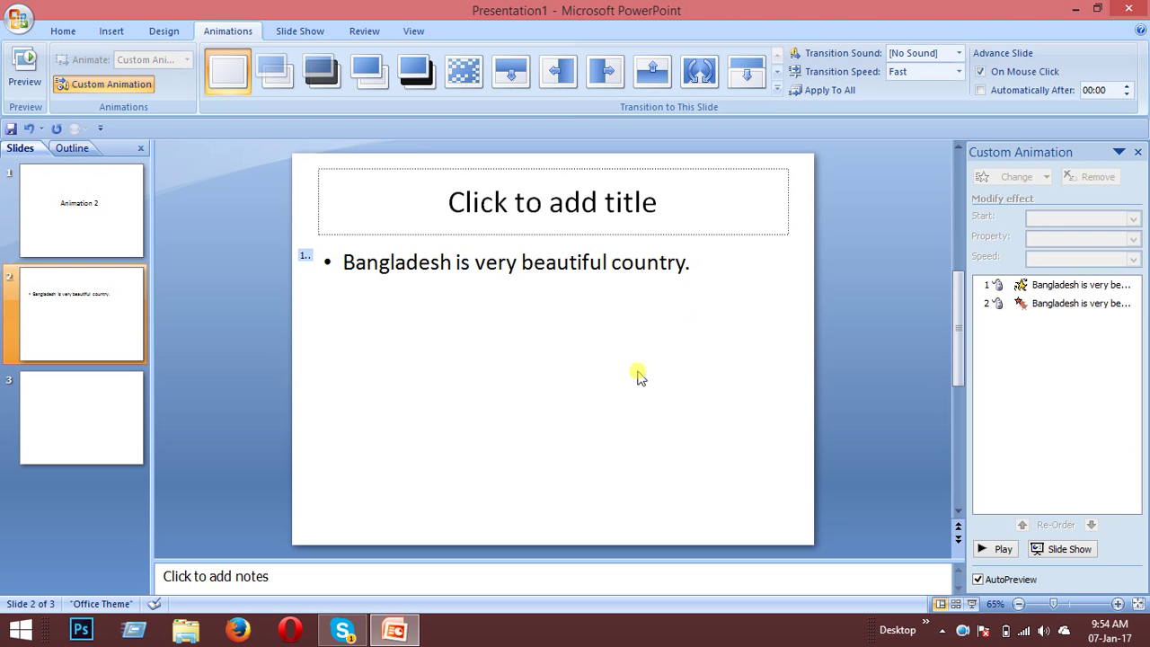
pyautogui.click(568, 261)
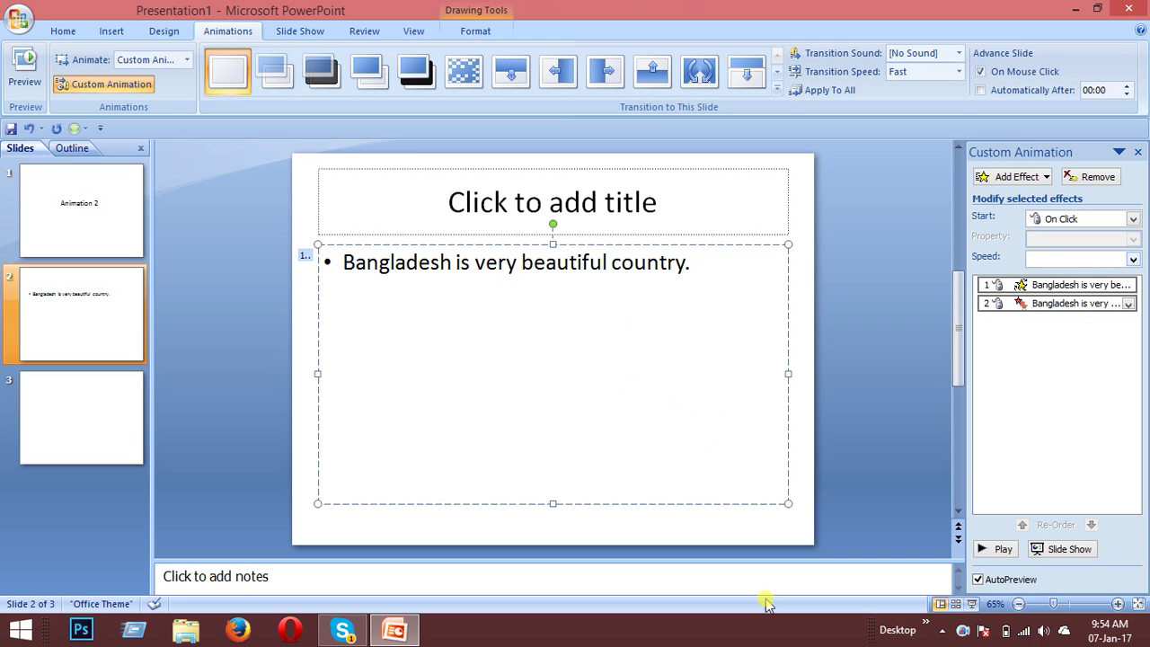